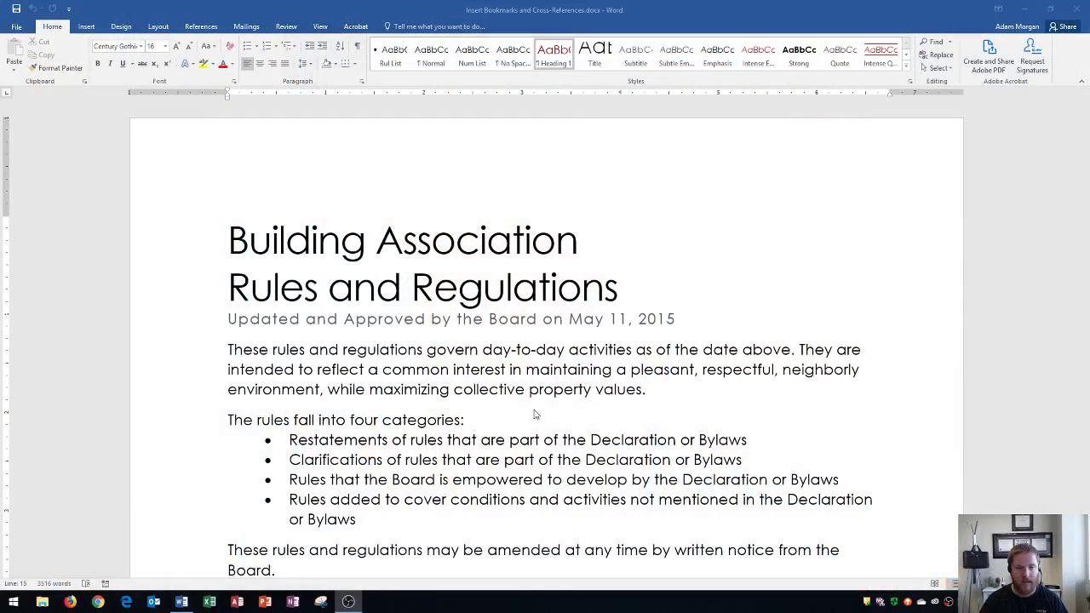
# Look through the document's numbered sections from the beginning down to the 10. Building Maintenance heading
pyautogui.click(305, 281)
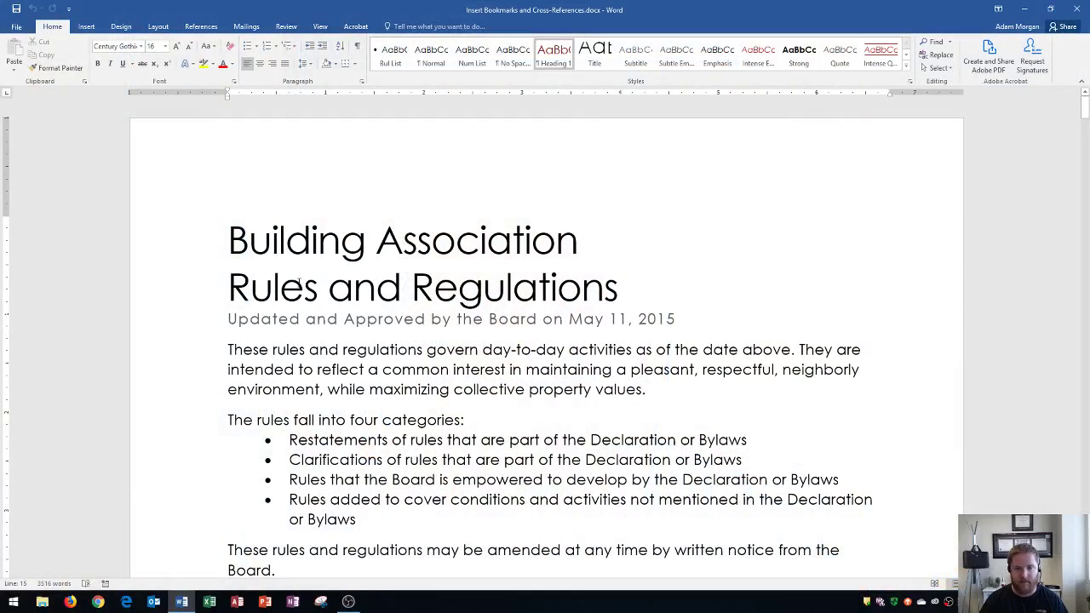
pyautogui.scroll(-5, 298, 282)
pyautogui.click(293, 326)
pyautogui.scroll(-1, 272, 332)
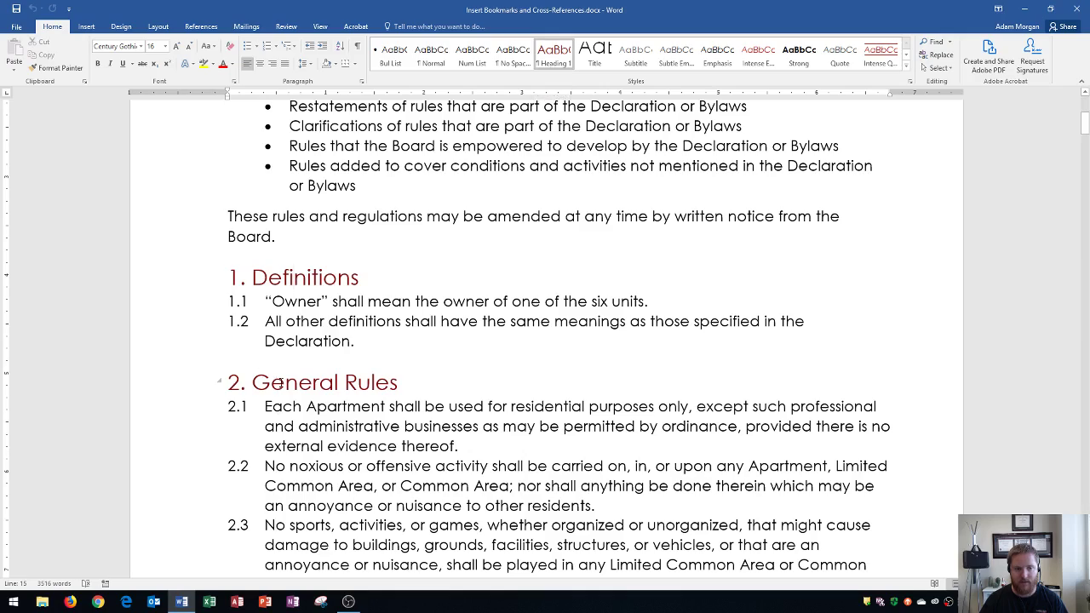
pyautogui.scroll(-15, 281, 383)
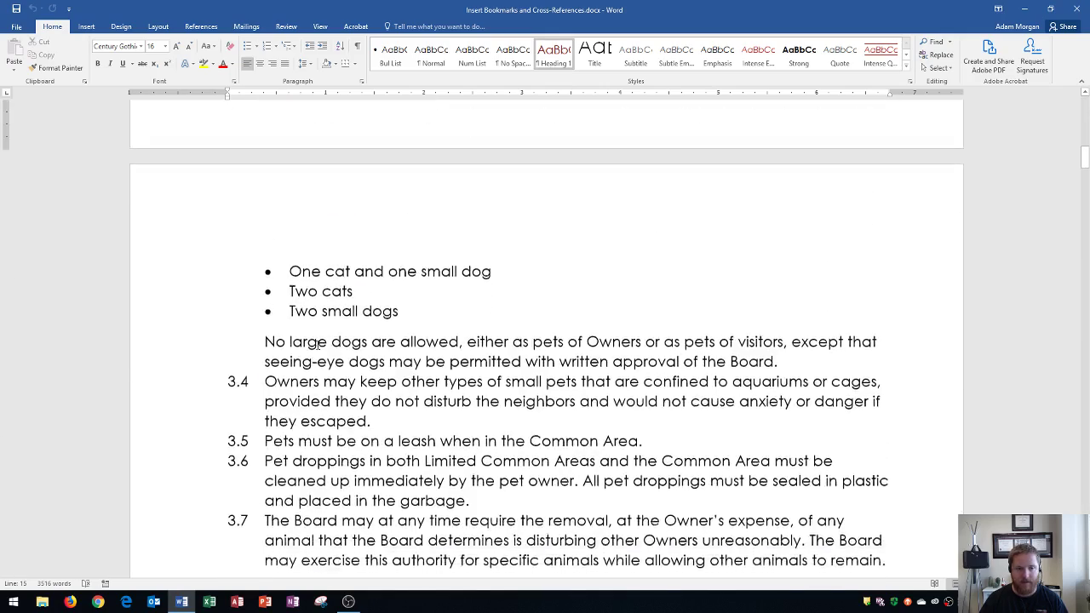
pyautogui.scroll(-6, 317, 343)
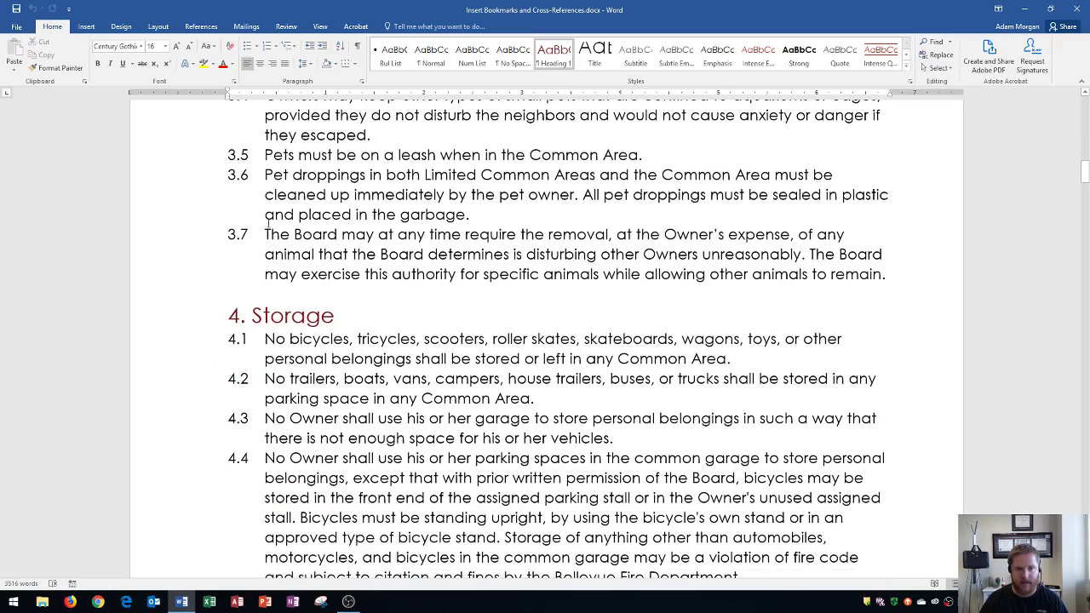
pyautogui.scroll(-7, 255, 260)
pyautogui.scroll(-15, 293, 271)
pyautogui.scroll(-20, 307, 271)
pyautogui.scroll(-20, 311, 271)
pyautogui.scroll(-20, 312, 270)
pyautogui.scroll(-20, 330, 262)
pyautogui.scroll(-5, 392, 248)
pyautogui.scroll(1, 340, 267)
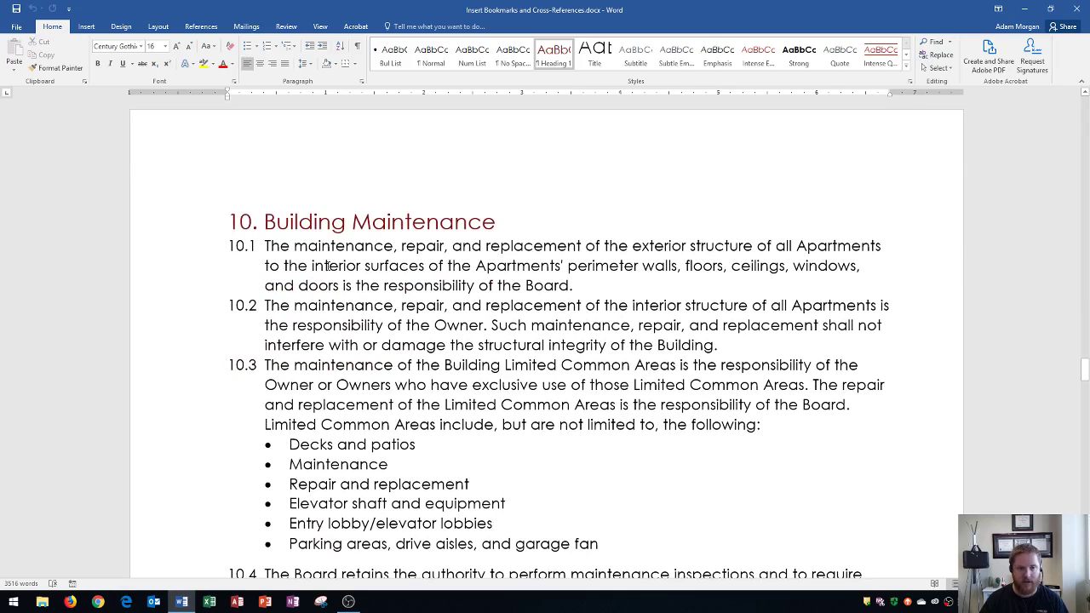
# Add a bookmark named BuildingMaintenance at the start of the 10. Building Maintenance heading
pyautogui.click(229, 219)
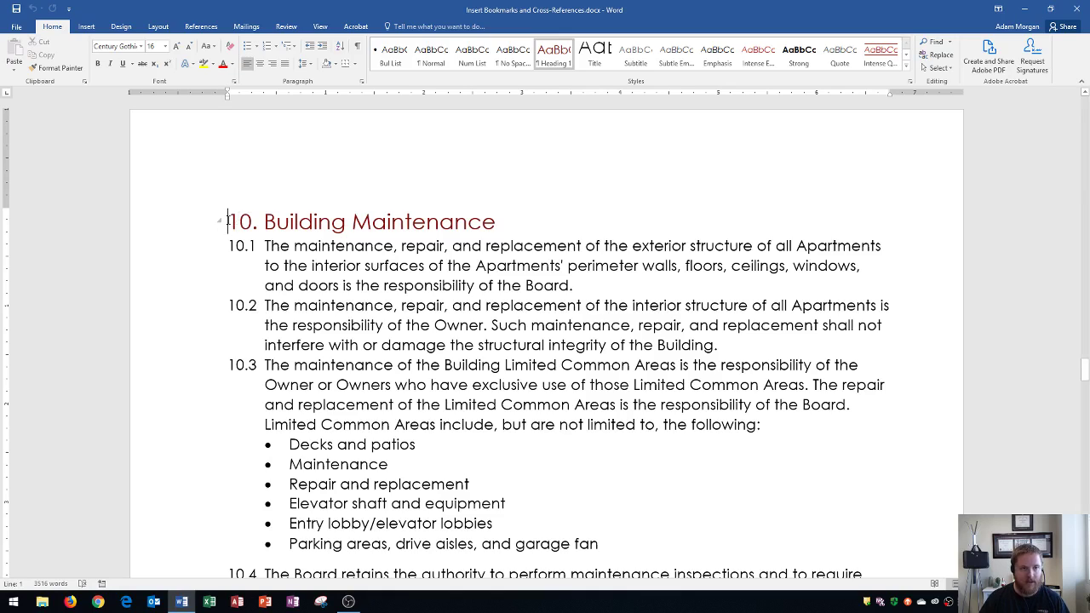
pyautogui.click(86, 29)
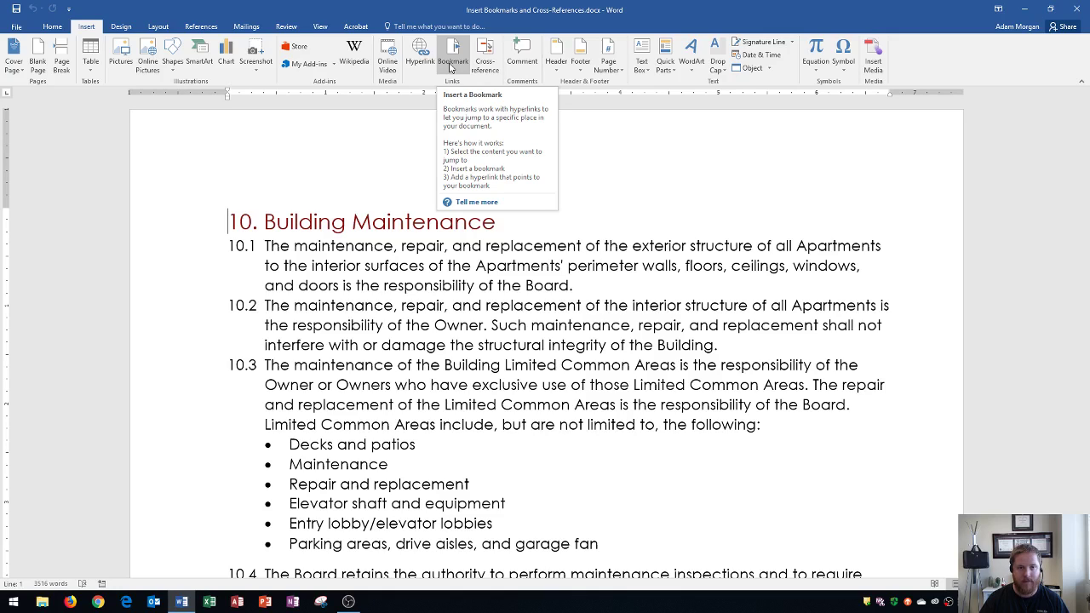
pyautogui.click(451, 67)
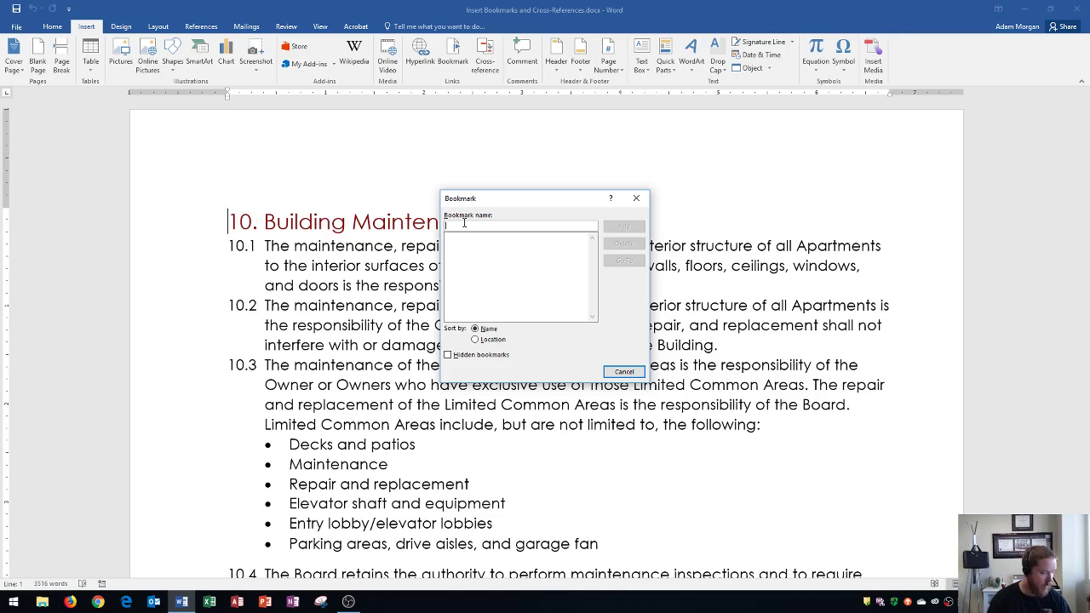
pyautogui.write('BuildingMaintenance')
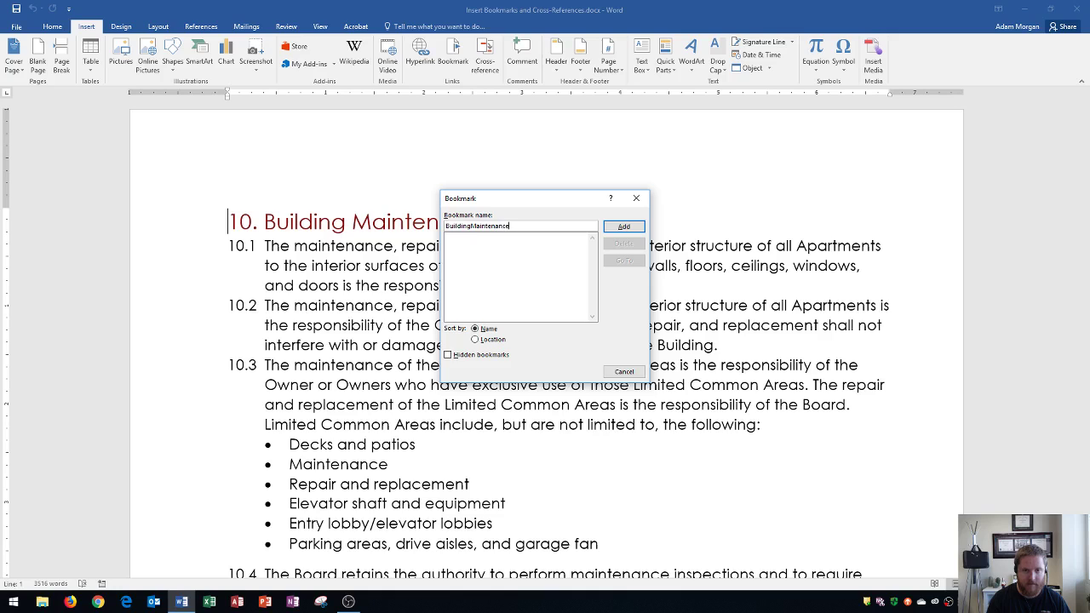
pyautogui.click(622, 228)
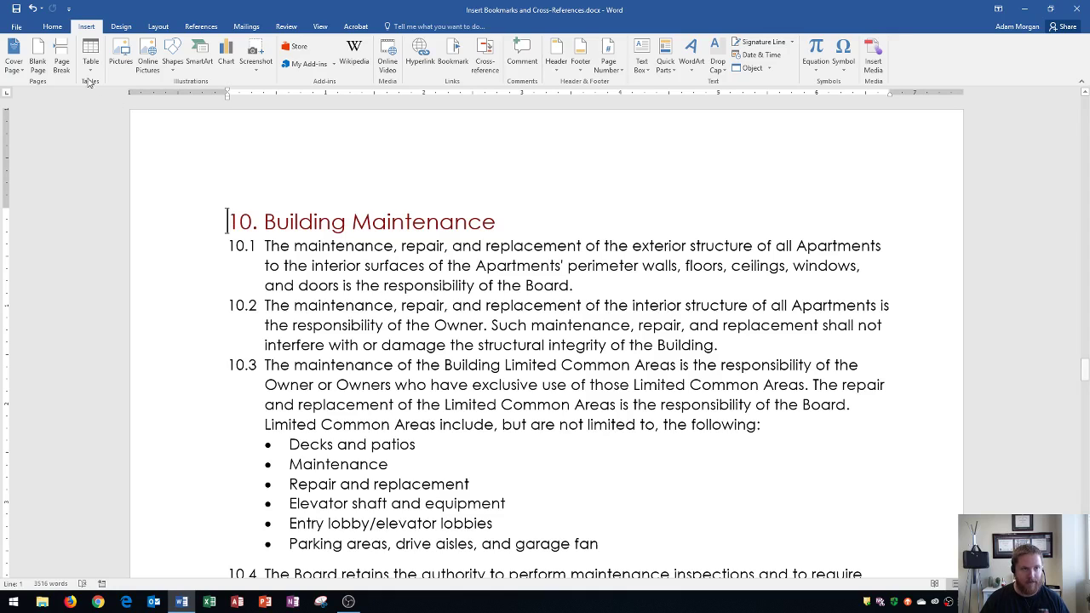
# Make sure Show bookmarks is enabled under the document content settings in the advanced Word options
pyautogui.click(16, 28)
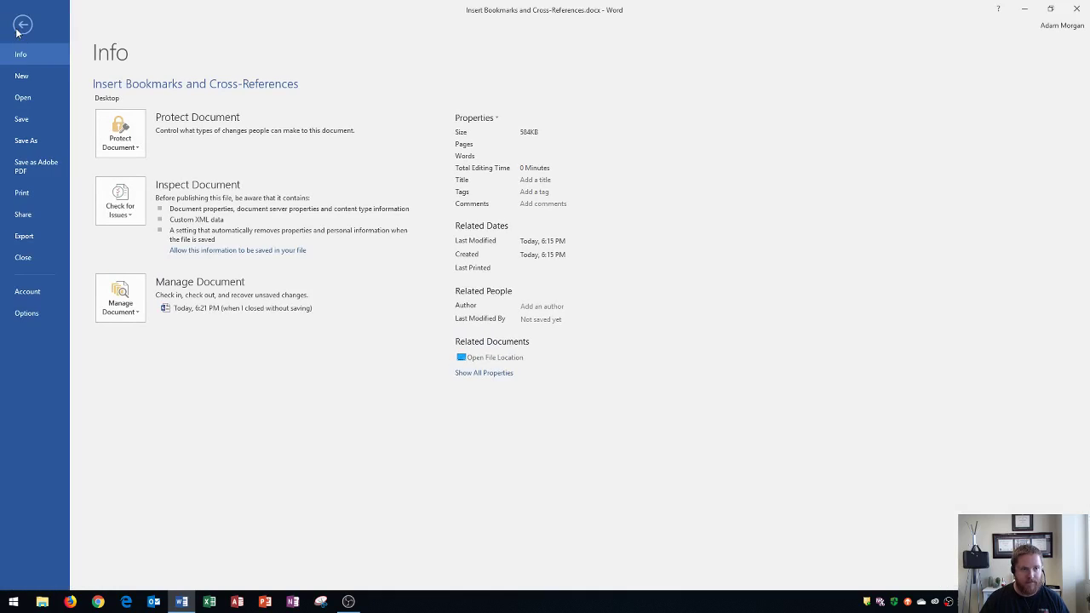
pyautogui.click(26, 314)
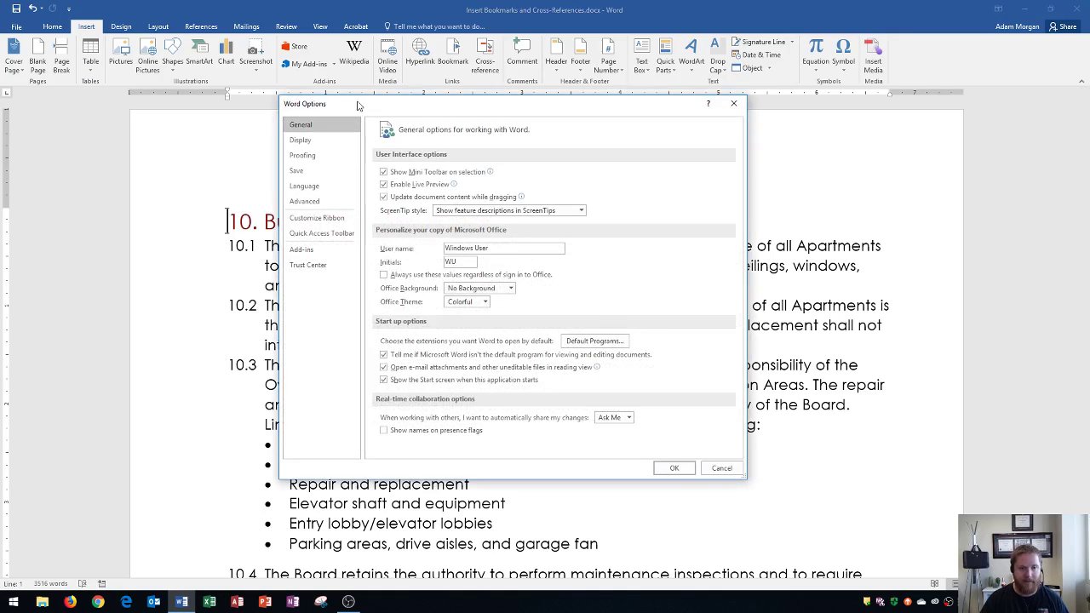
pyautogui.click(305, 204)
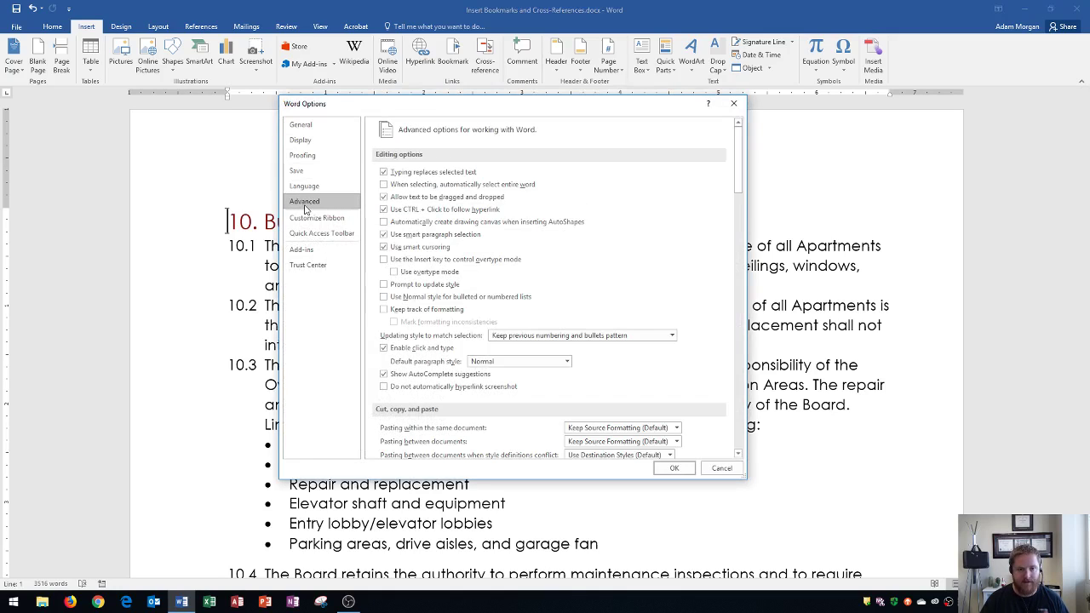
pyautogui.scroll(-3, 557, 239)
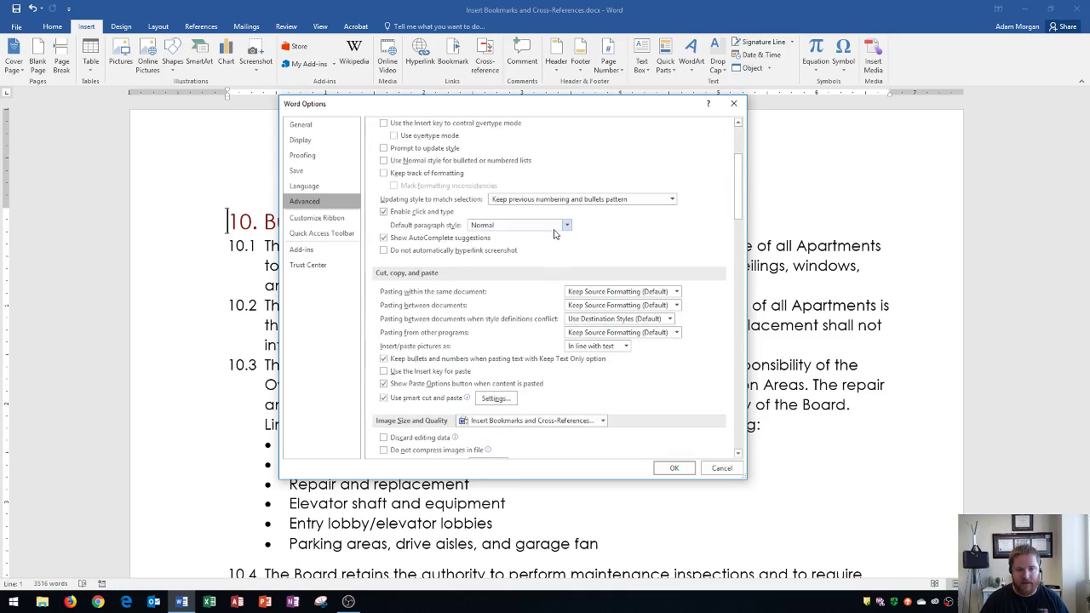
pyautogui.scroll(-5, 553, 231)
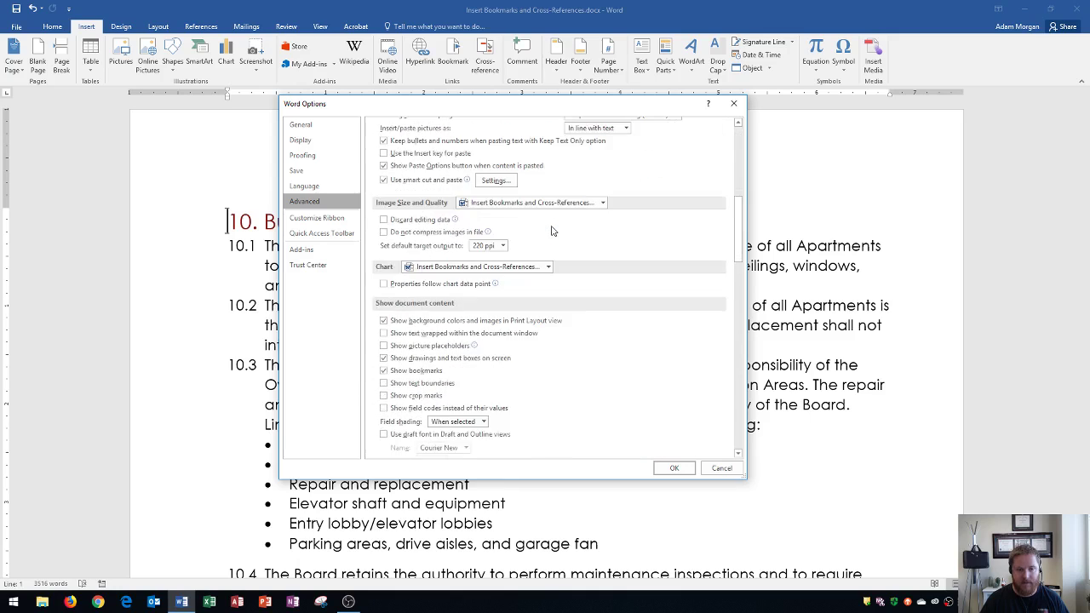
pyautogui.scroll(-2, 551, 231)
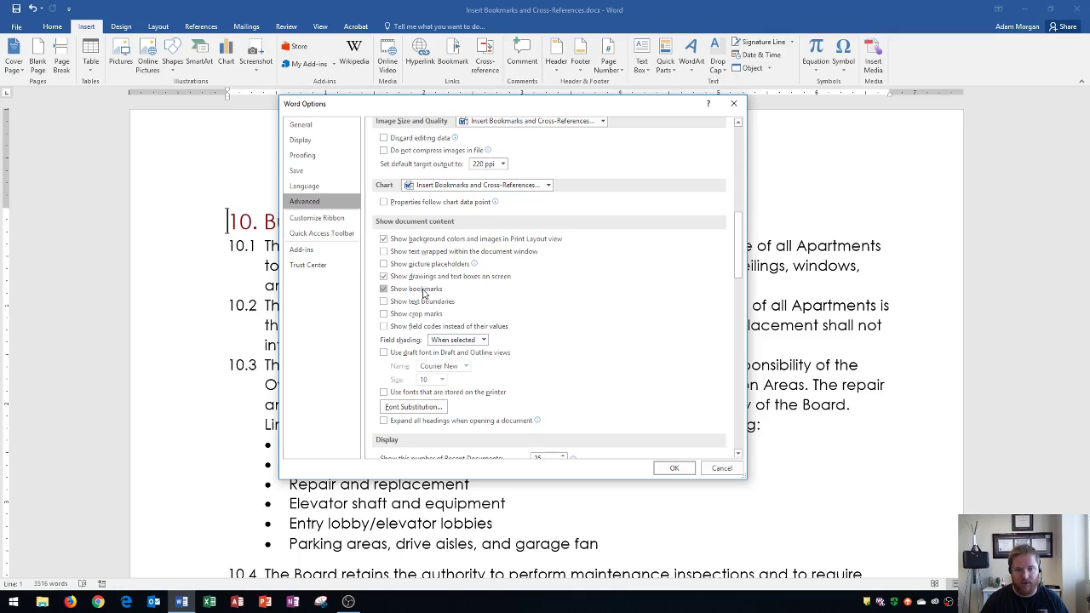
pyautogui.click(384, 290)
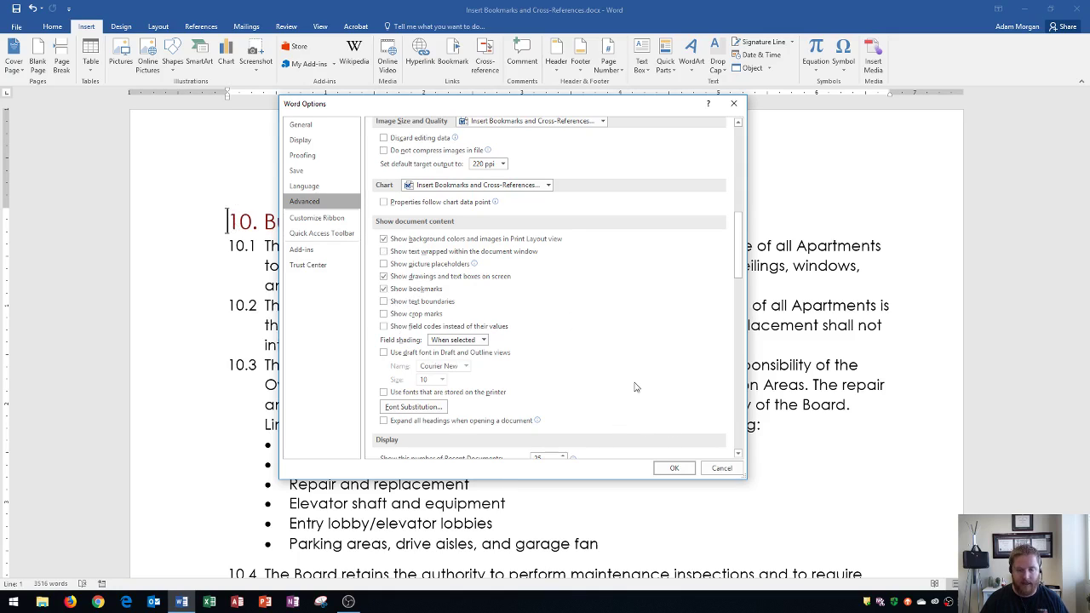
pyautogui.click(673, 469)
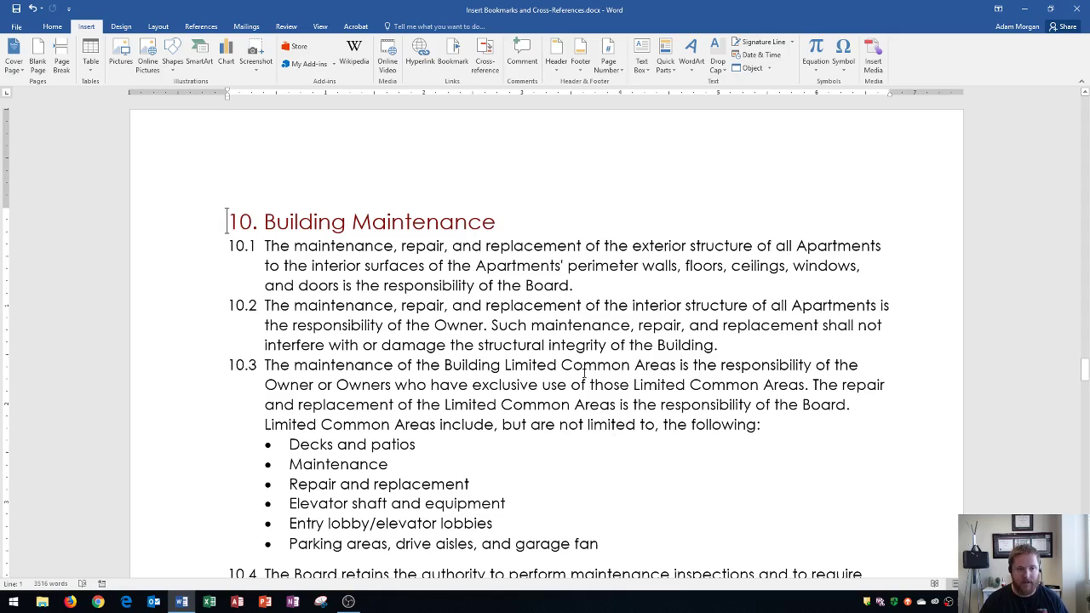
# Bookmark the bulleted list under 10.3, from Decks and patios through Parking areas, drive aisles, and garage fan, as LimitedCommonAreas
pyautogui.click(543, 307)
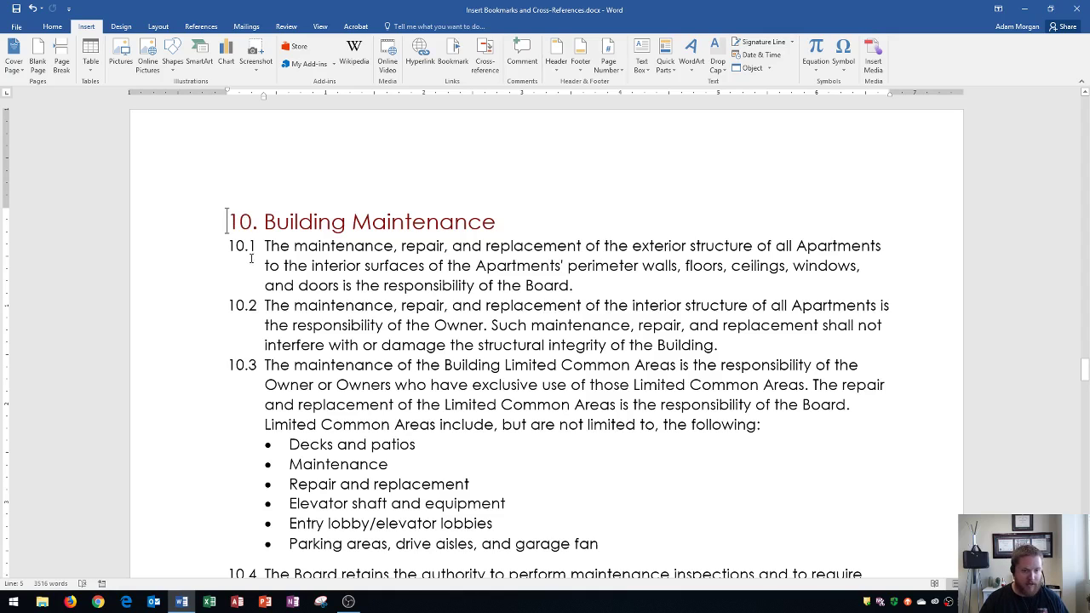
pyautogui.scroll(-3, 252, 260)
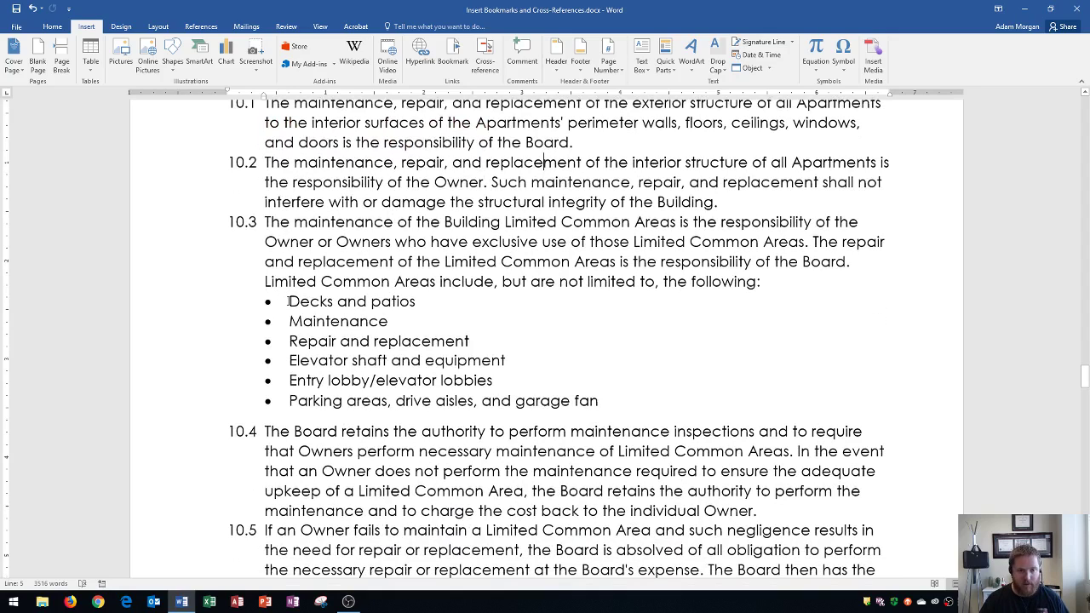
pyautogui.moveTo(288, 301); pyautogui.dragTo(608, 412)
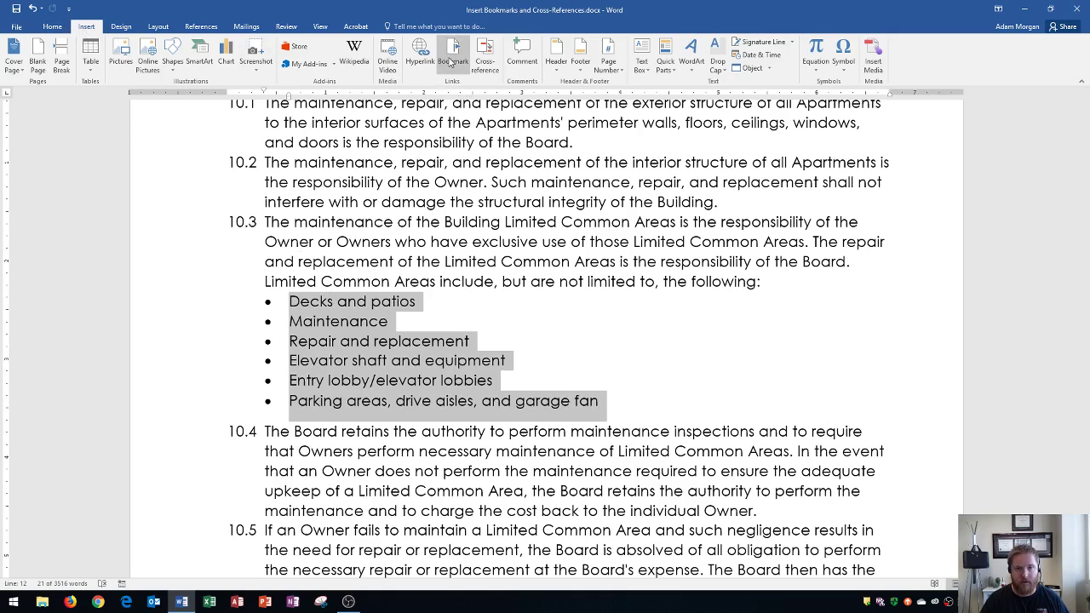
pyautogui.click(453, 62)
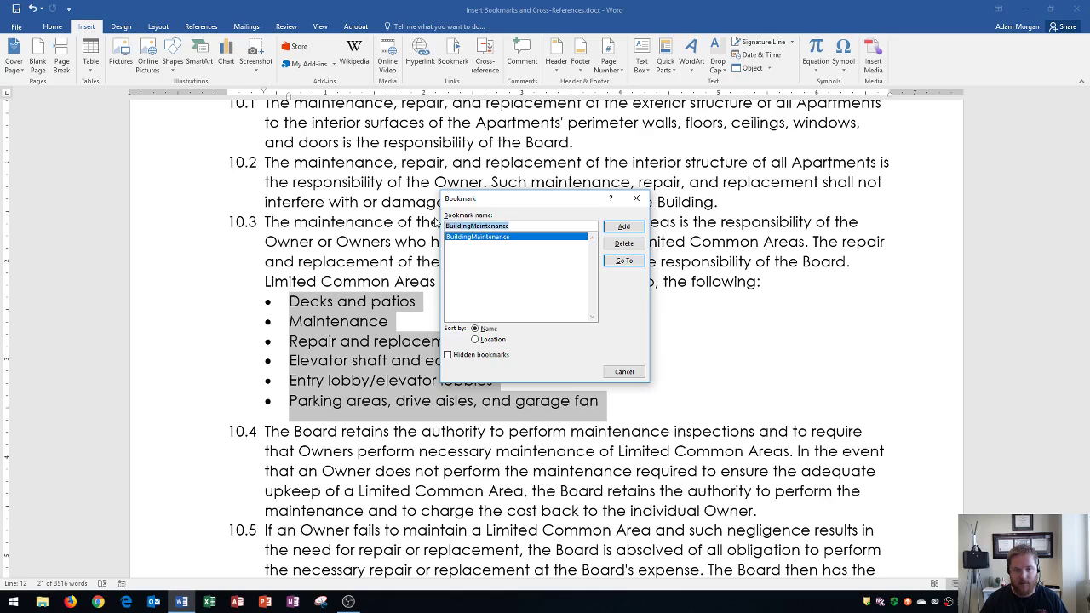
pyautogui.write('Lim')
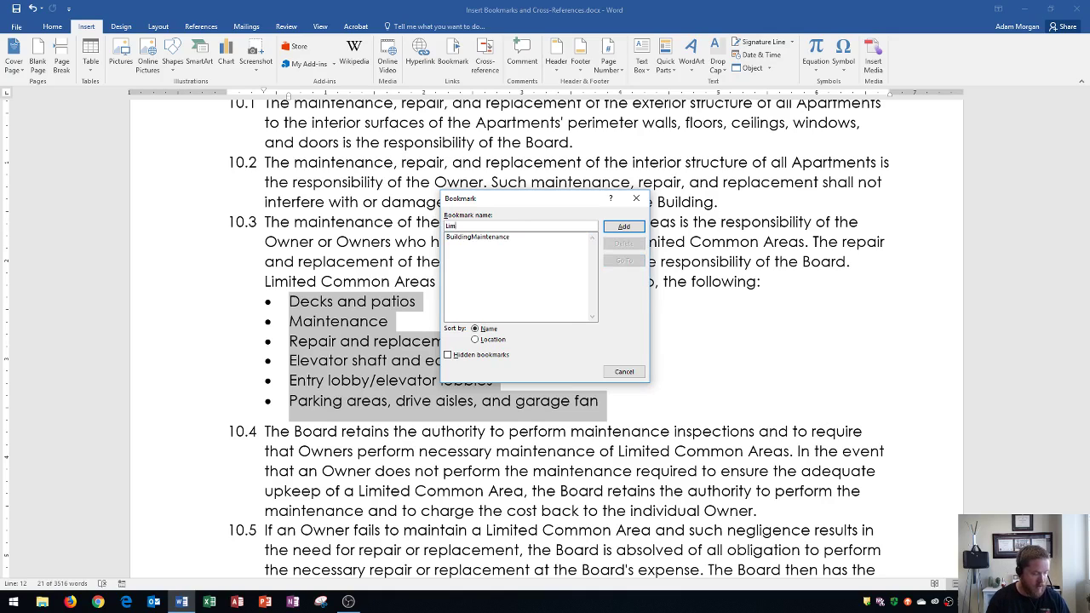
pyautogui.write('itedCommonAreas')
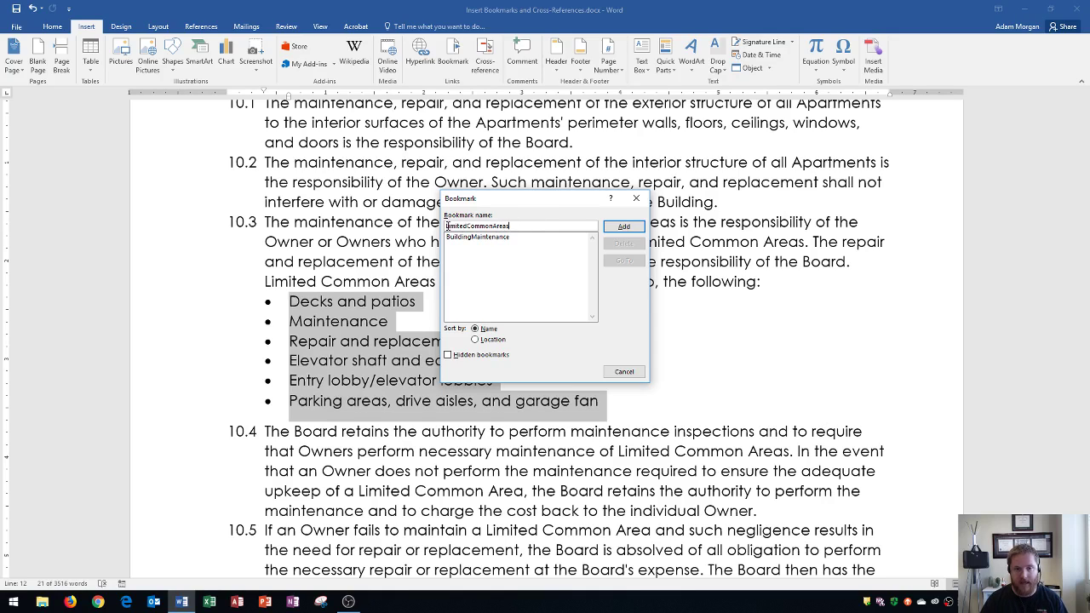
pyautogui.click(618, 229)
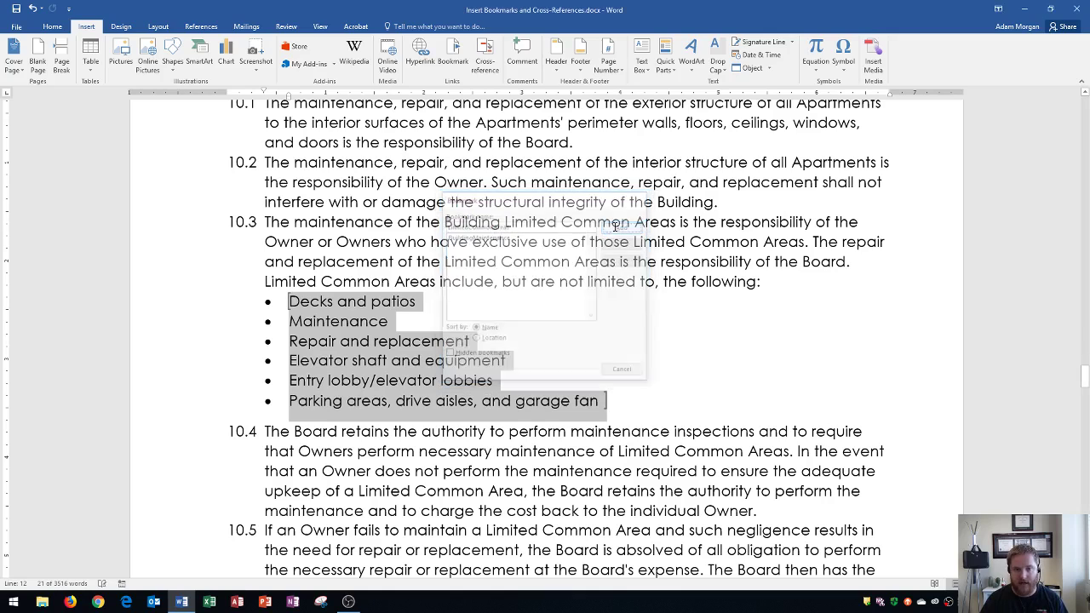
pyautogui.click(441, 327)
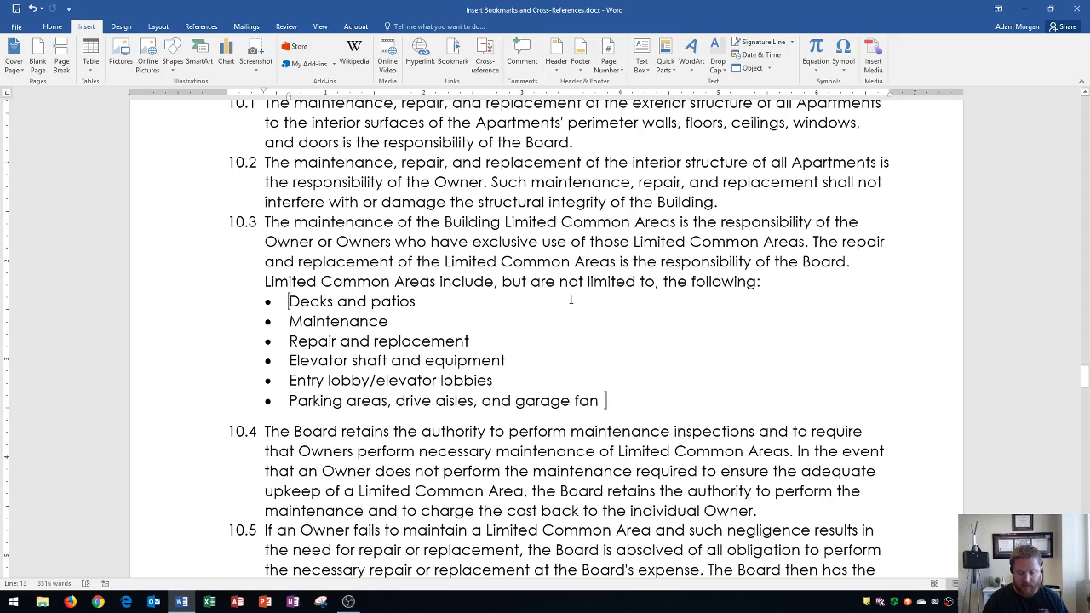
# Return to the start of the document and use Go To to jump to the BuildingMaintenance bookmark
pyautogui.hotkey('ctrl', 'Home')
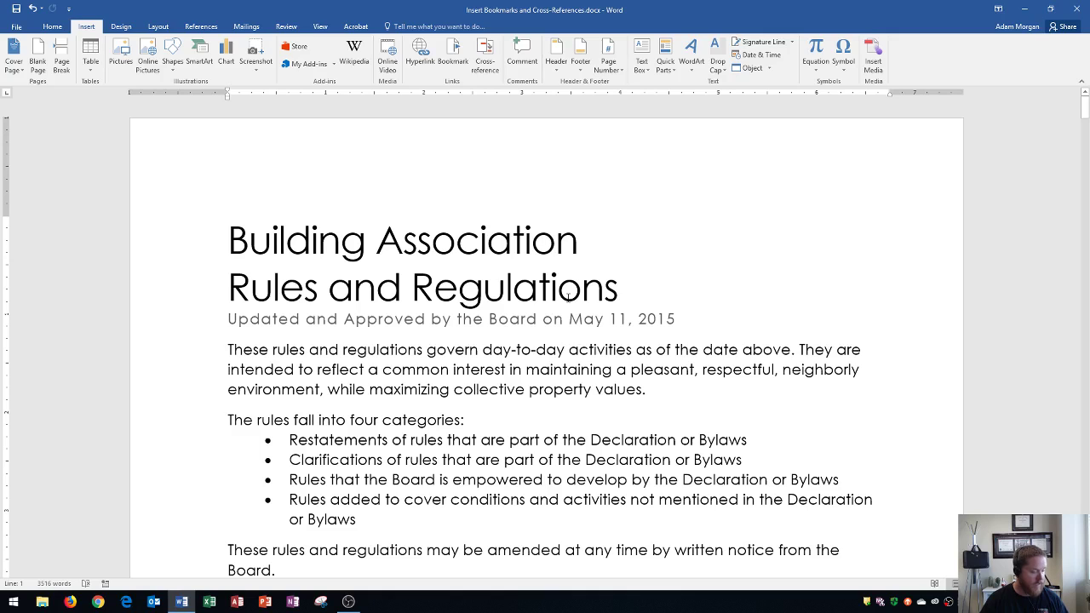
pyautogui.click(52, 27)
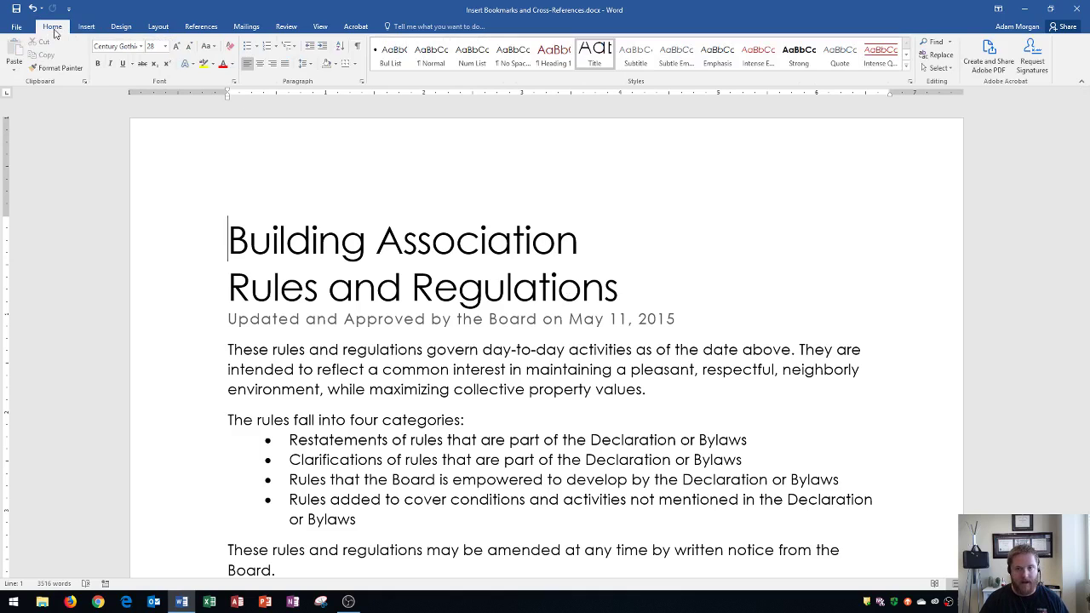
pyautogui.click(950, 45)
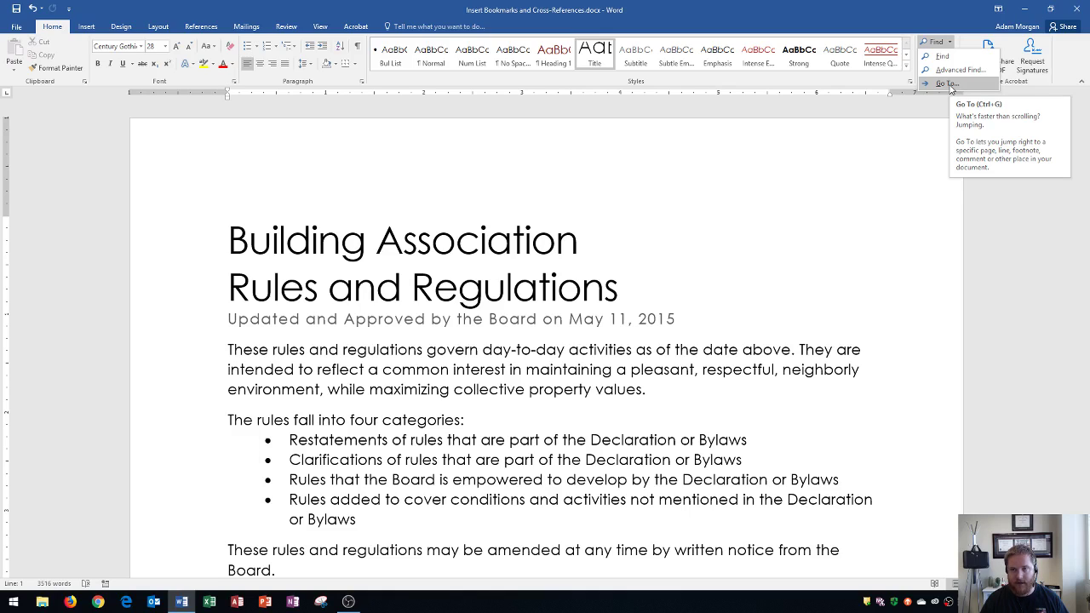
pyautogui.click(950, 87)
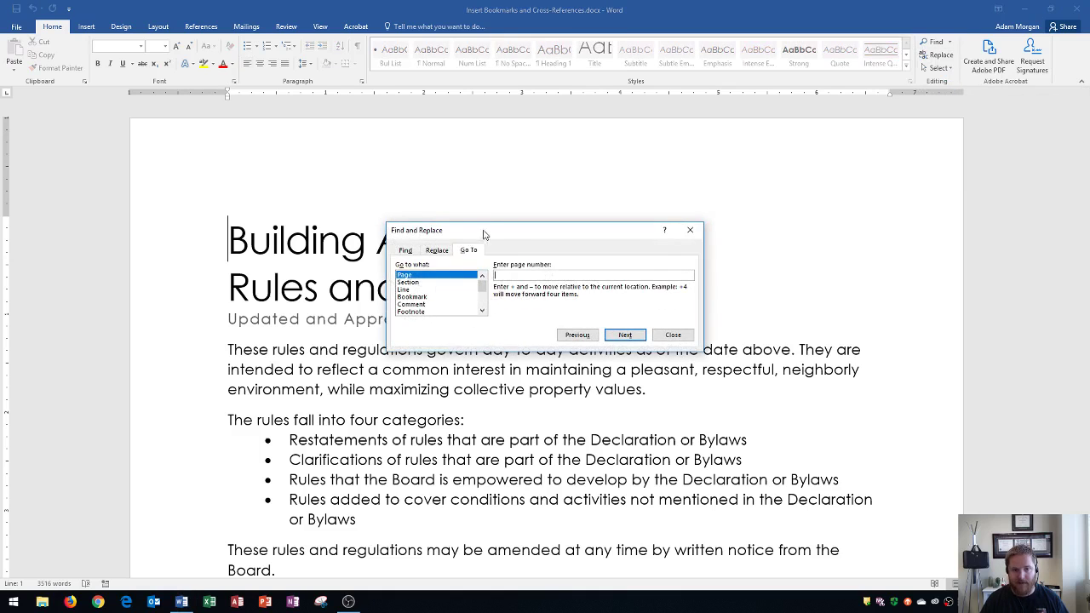
pyautogui.moveTo(486, 232); pyautogui.dragTo(529, 118)
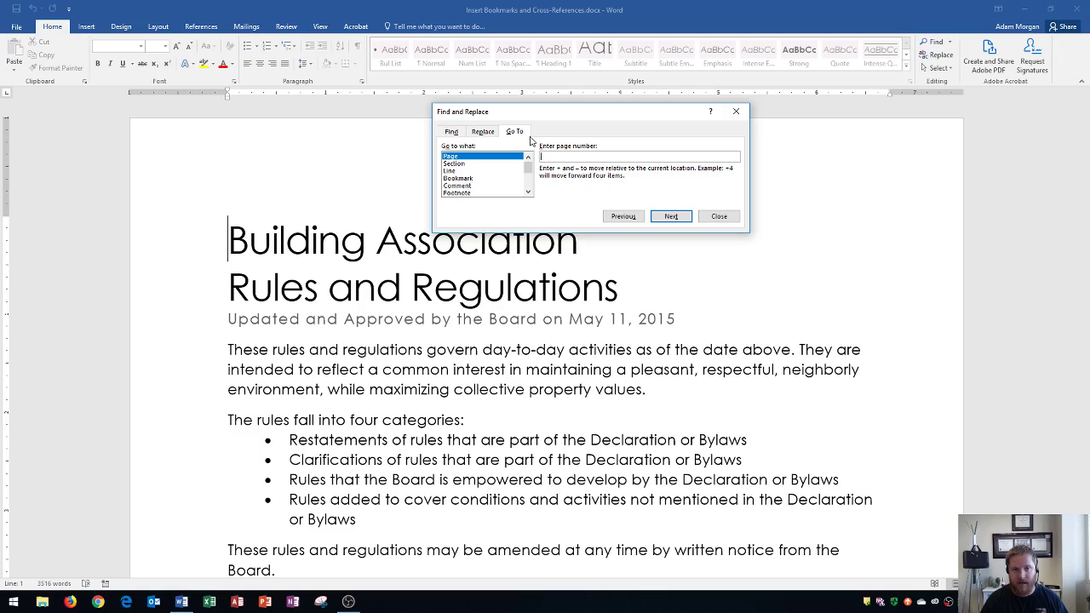
pyautogui.click(462, 179)
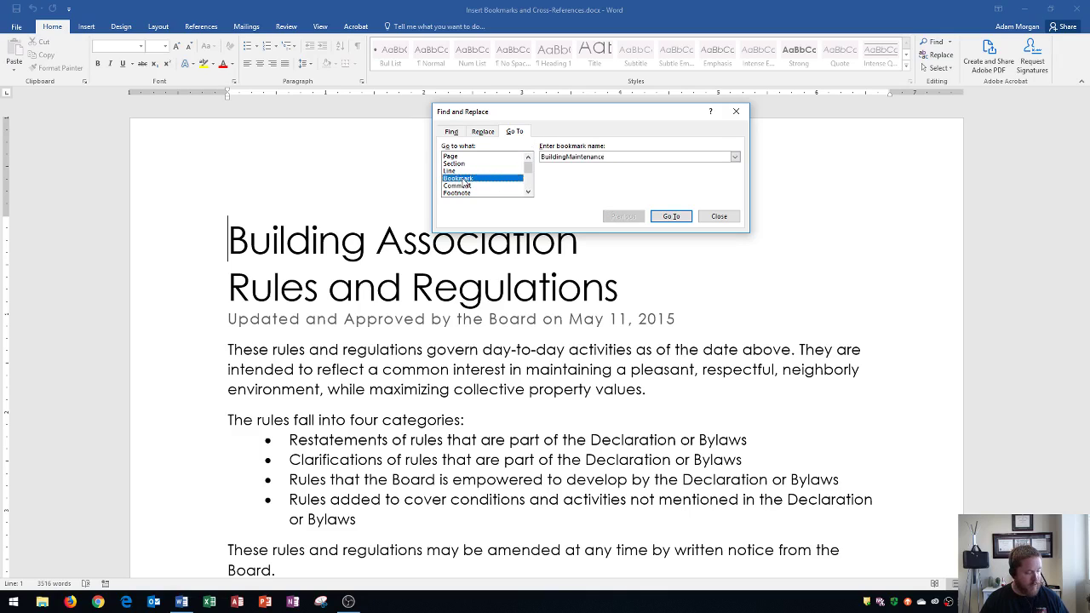
pyautogui.click(735, 158)
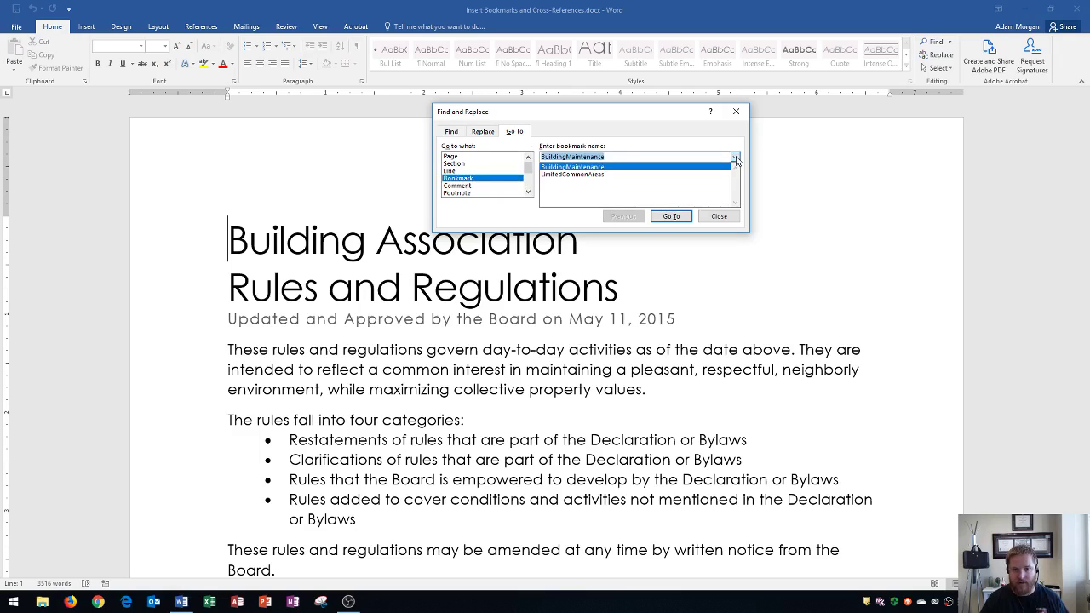
pyautogui.click(589, 167)
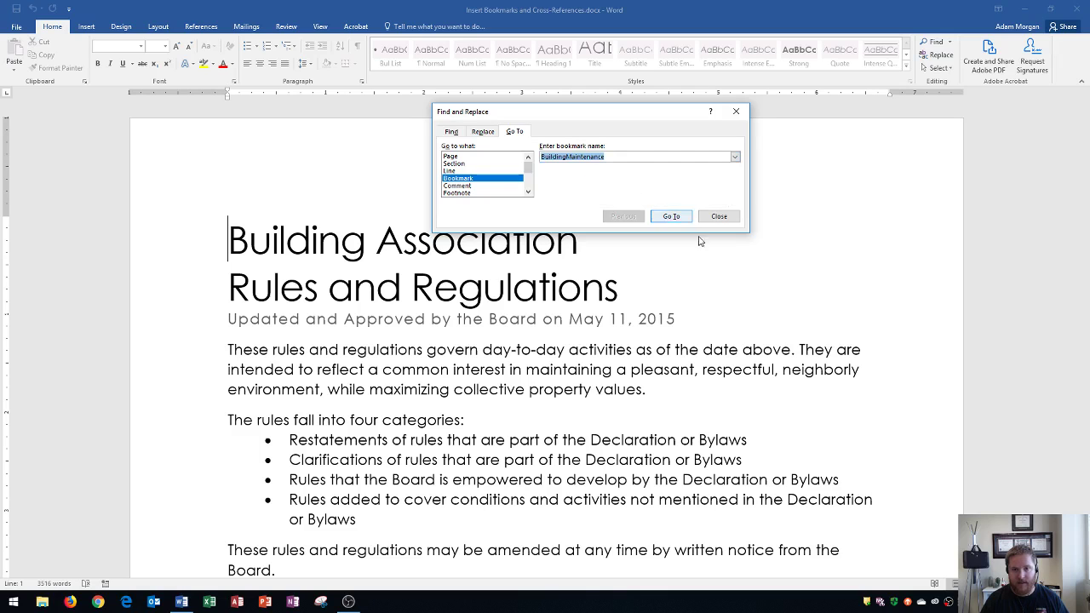
pyautogui.click(672, 217)
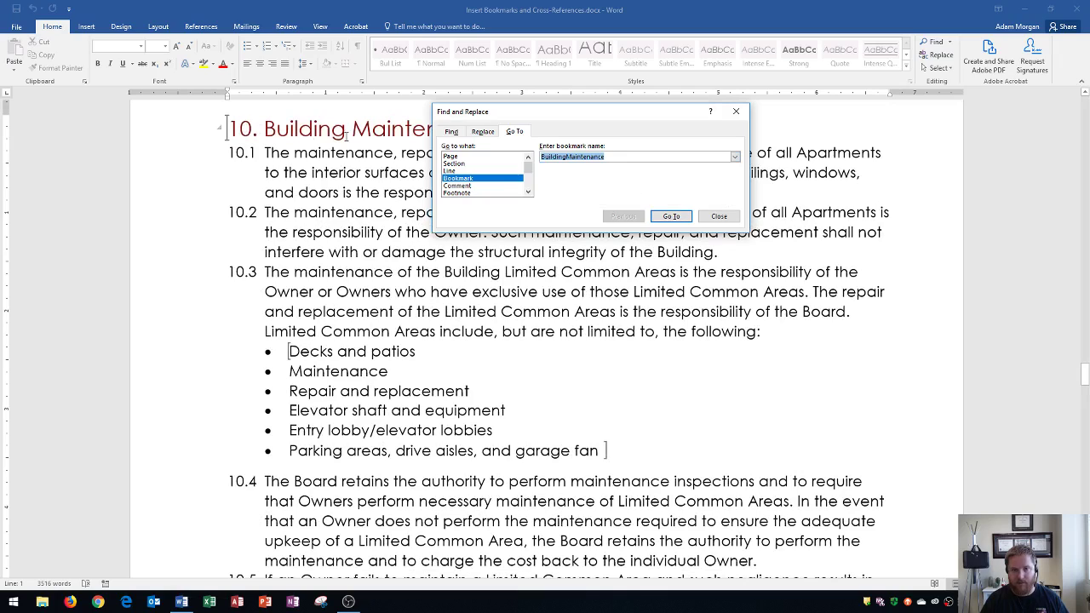
# Jump to the LimitedCommonAreas bookmark with Go To, uncover the selected list, and close Find and Replace
pyautogui.click(734, 157)
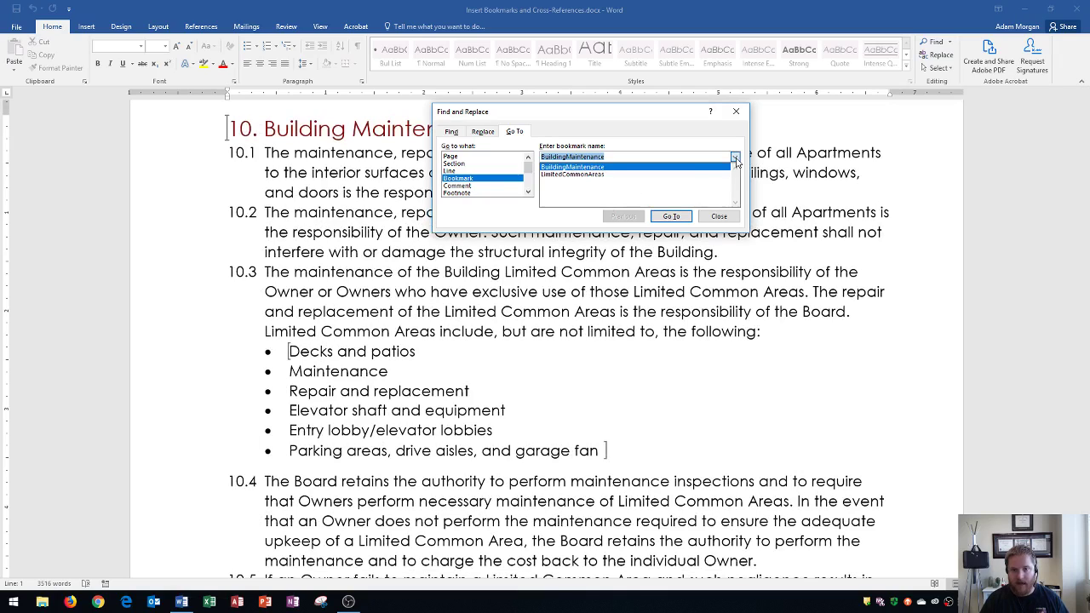
pyautogui.click(559, 174)
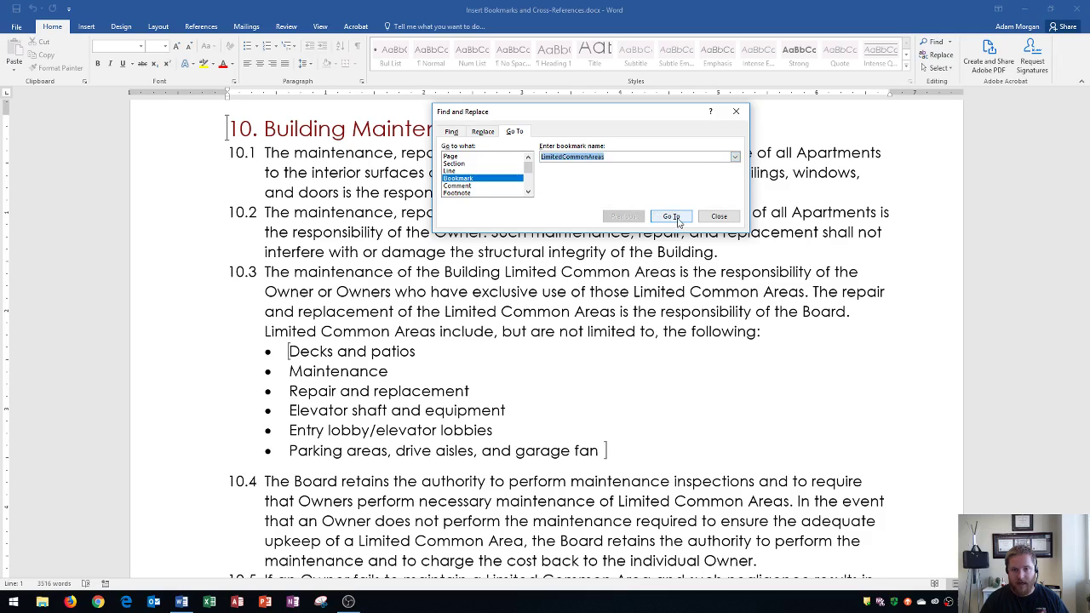
pyautogui.click(676, 218)
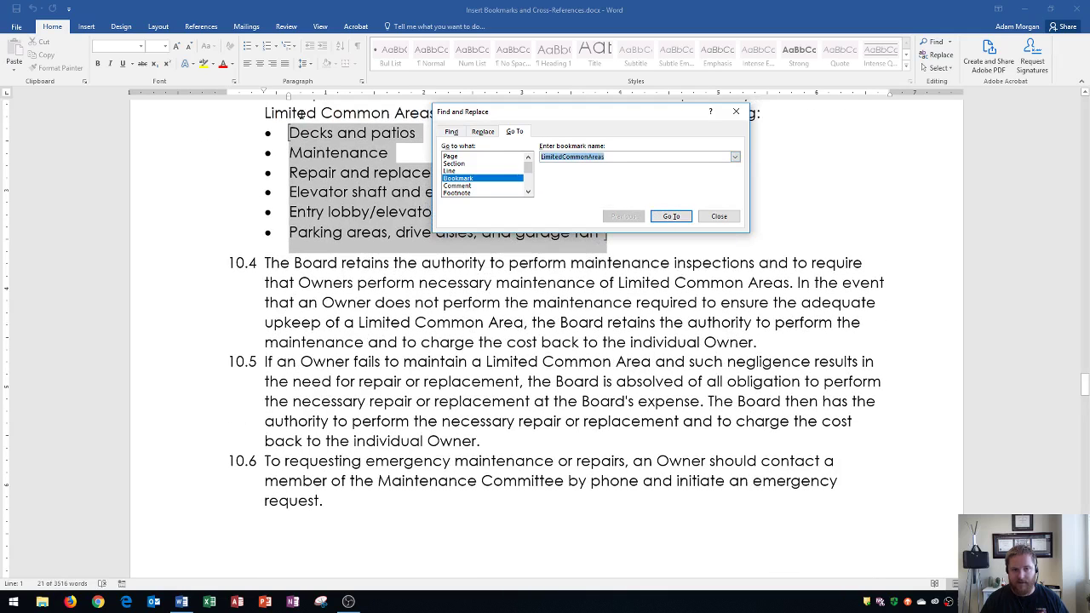
pyautogui.moveTo(555, 111); pyautogui.dragTo(745, 109)
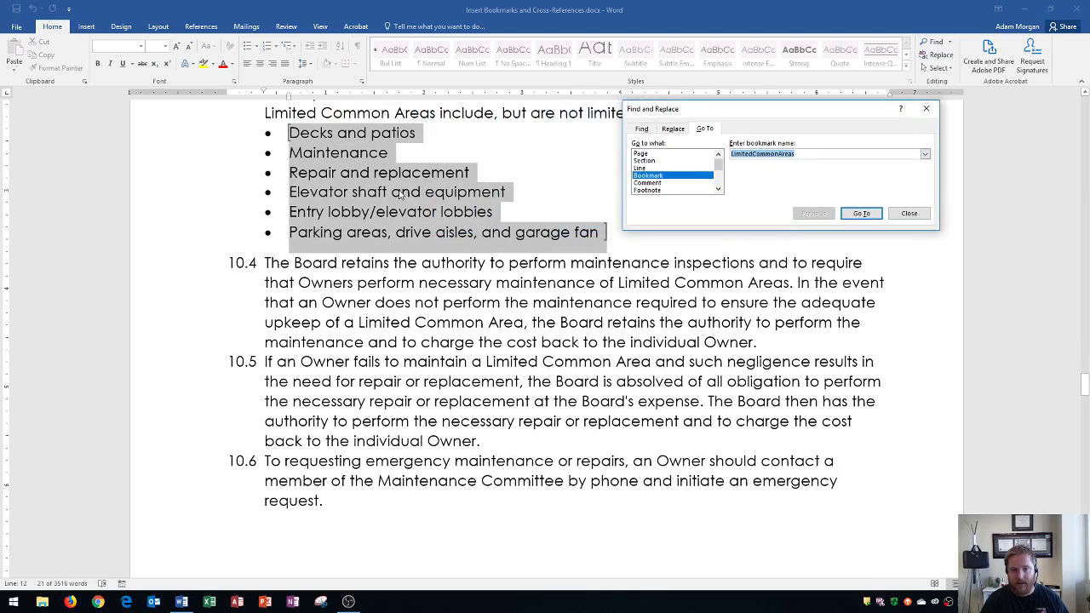
pyautogui.click(910, 213)
# Add the text "See also ." at the end of rule 4.2 under 4. Storage, leaving a space before the period
pyautogui.scroll(15, 519, 298)
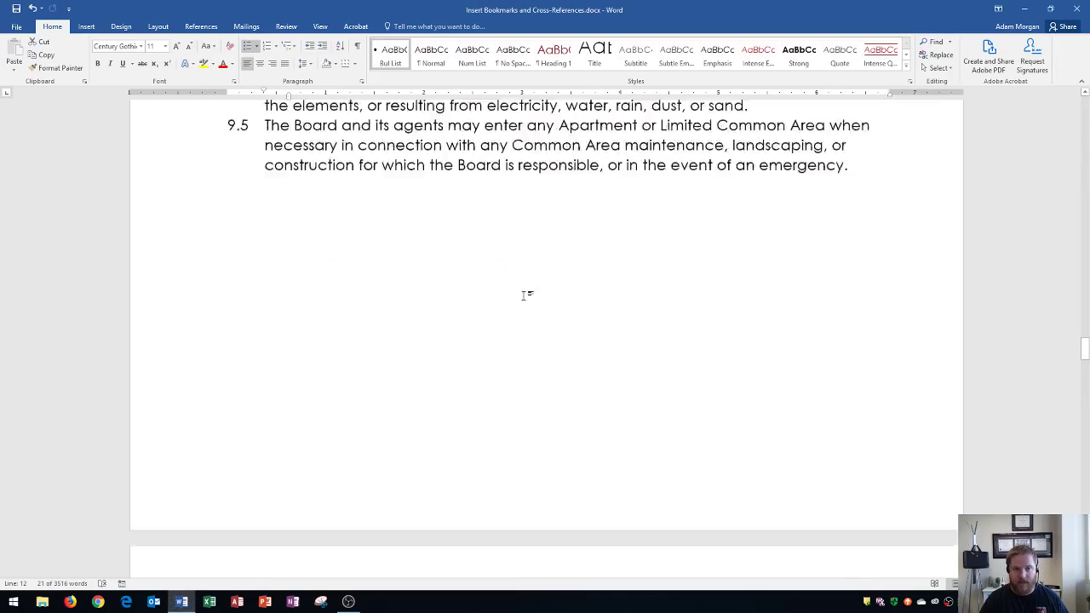
pyautogui.scroll(20, 517, 300)
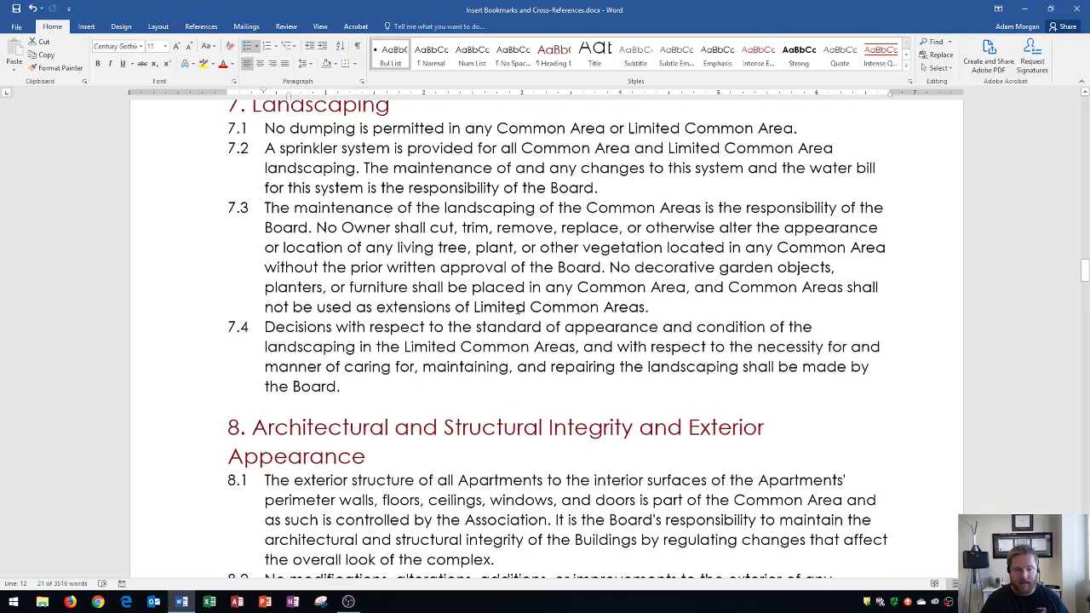
pyautogui.scroll(20, 518, 313)
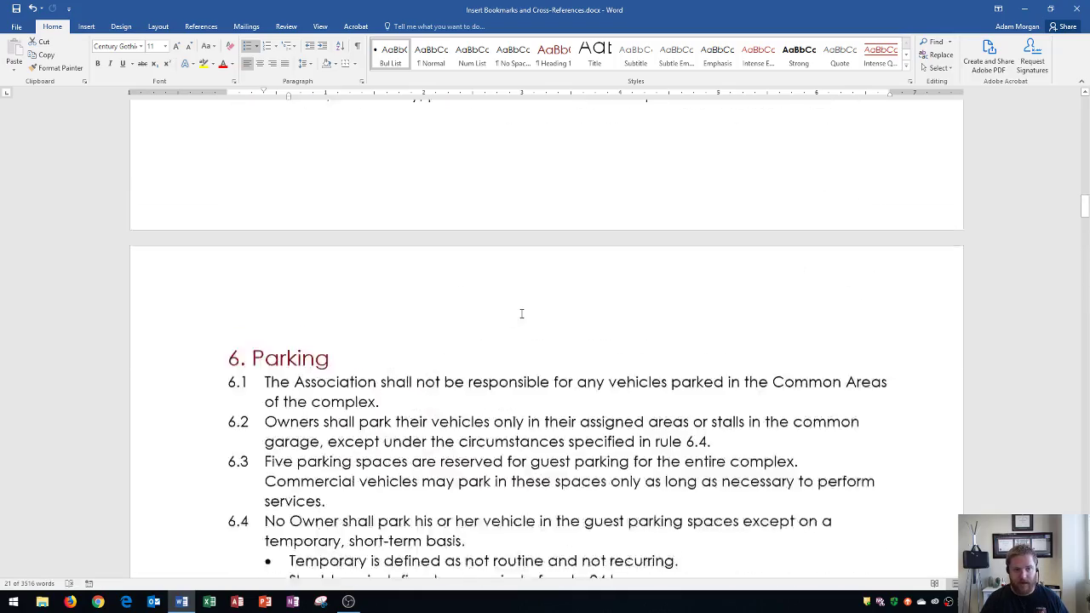
pyautogui.scroll(1, 520, 311)
pyautogui.scroll(-2, 521, 311)
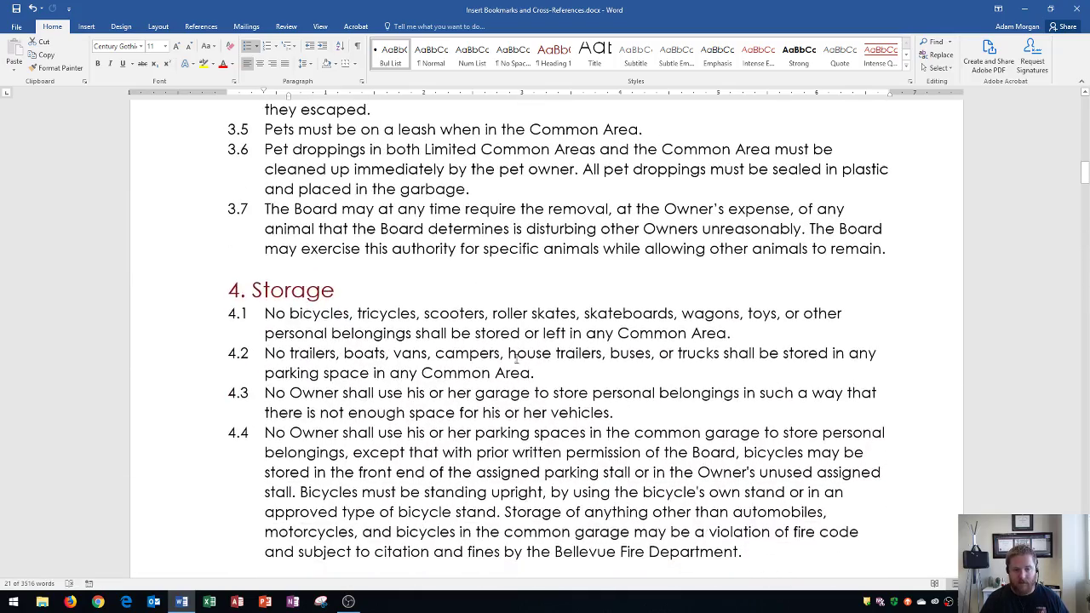
pyautogui.click(546, 373)
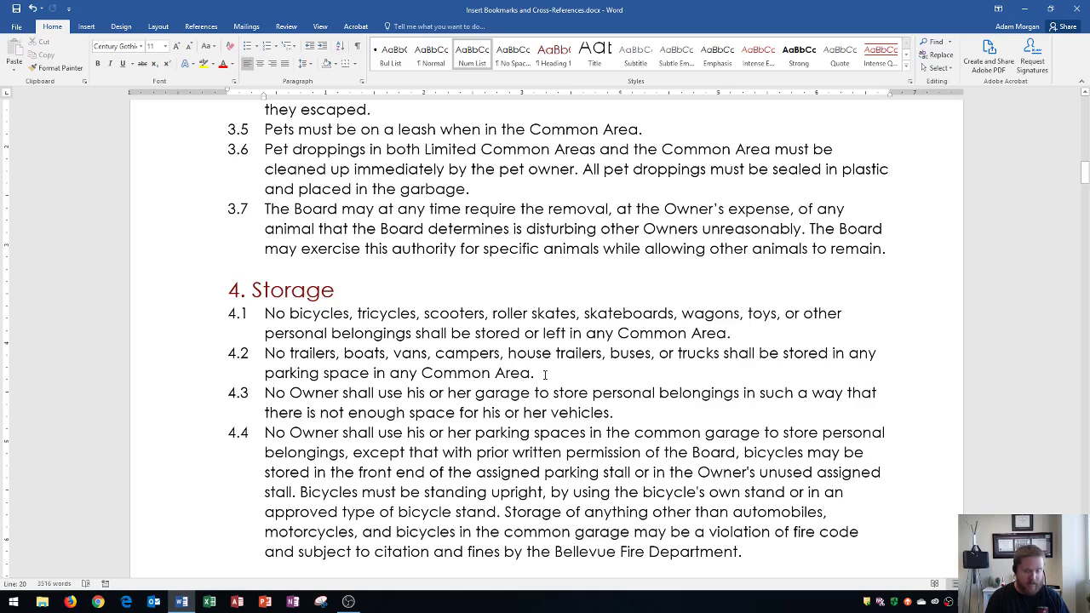
pyautogui.write('See also .')
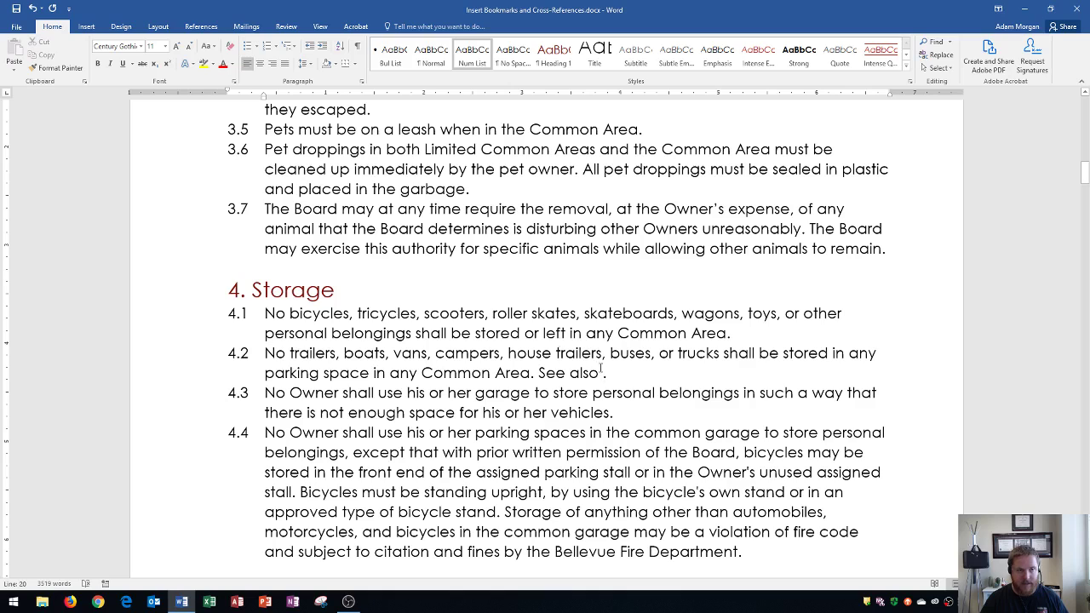
# Insert a hyperlinked cross-reference to the heading text of 6. Parking before the final period of rule 4.2
pyautogui.click(87, 26)
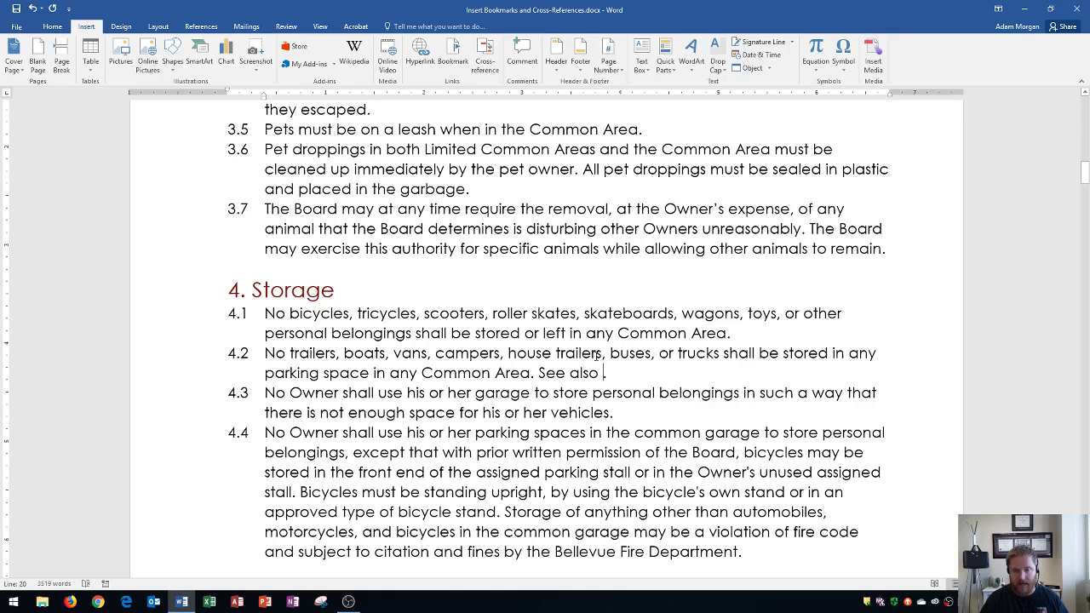
pyautogui.click(484, 66)
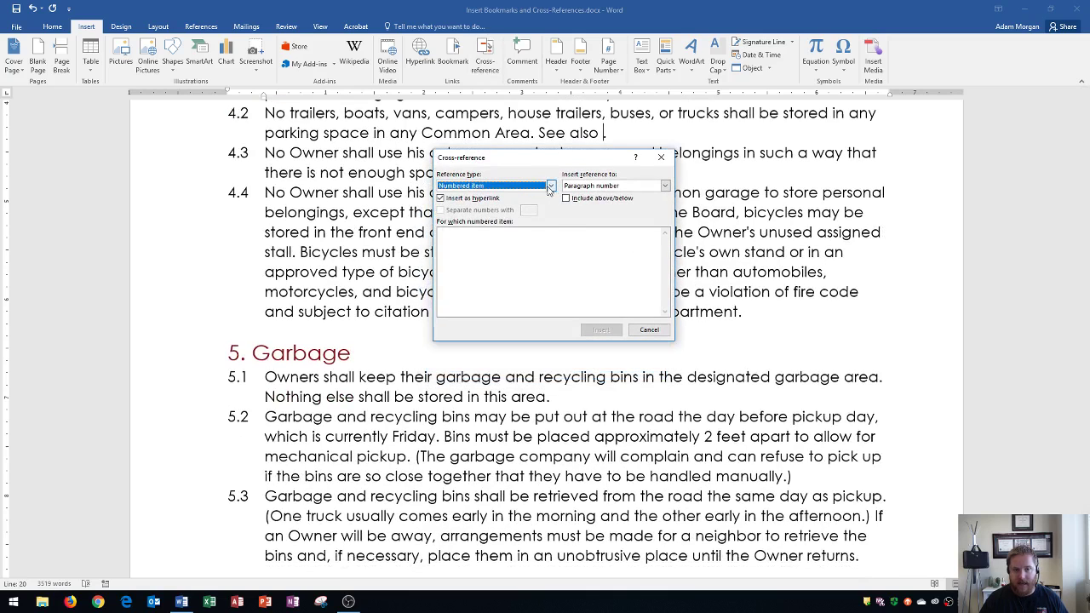
pyautogui.click(550, 186)
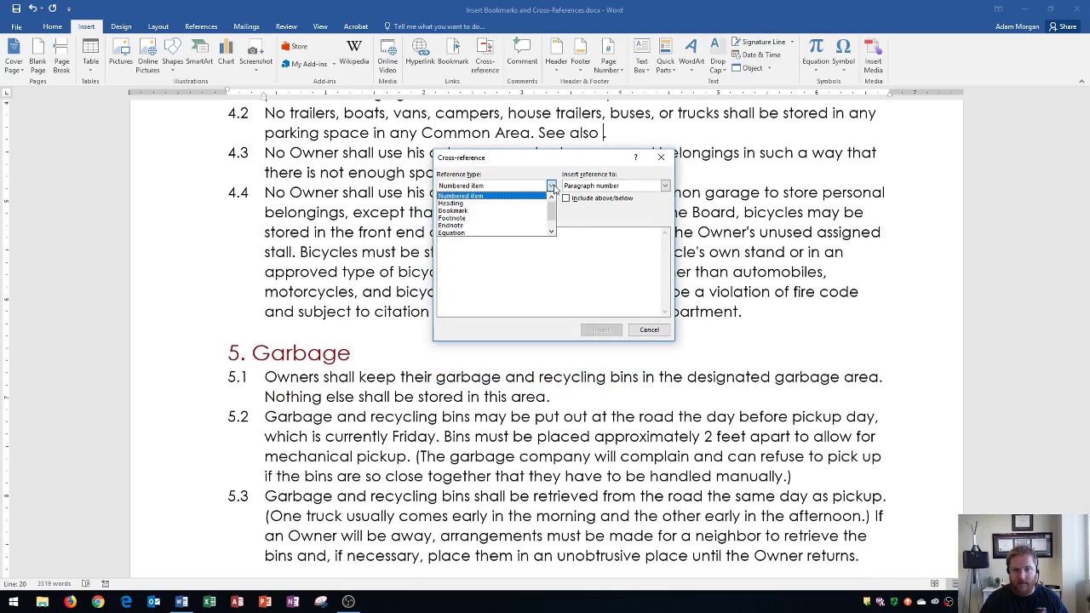
pyautogui.click(475, 211)
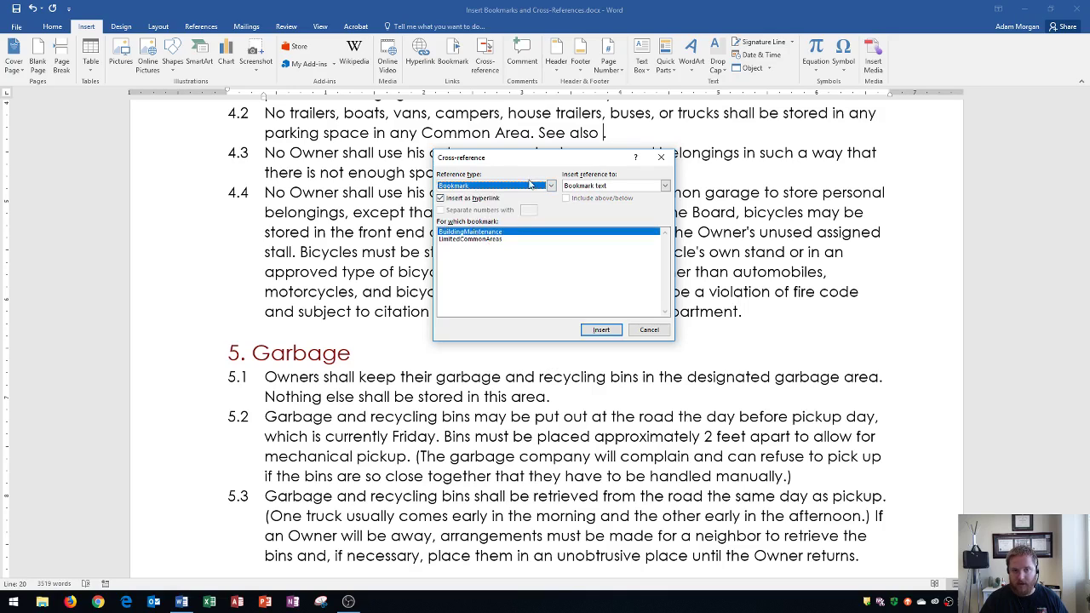
pyautogui.click(551, 186)
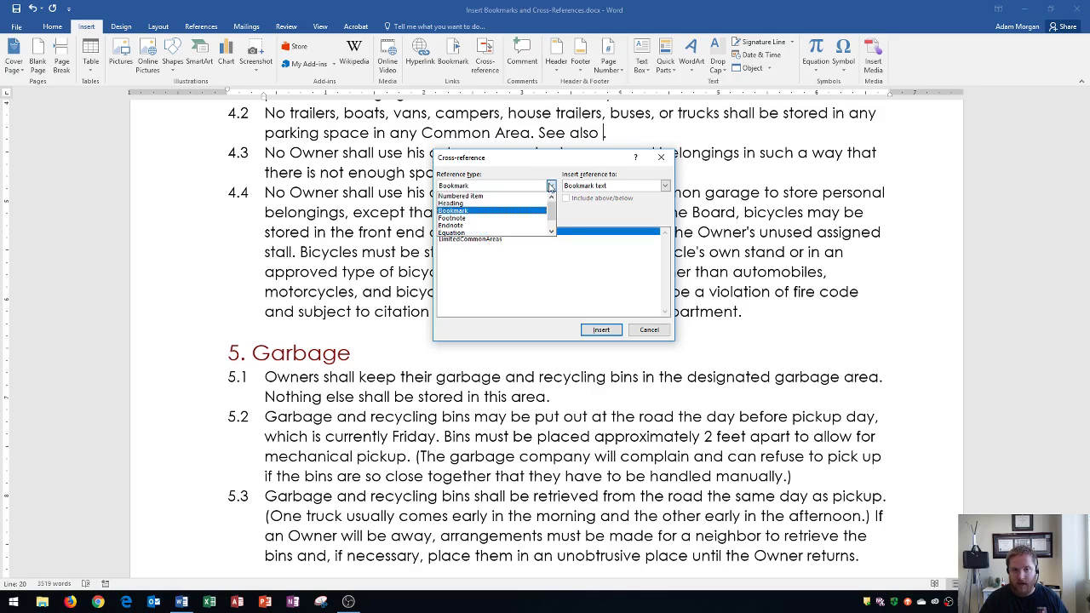
pyautogui.click(464, 203)
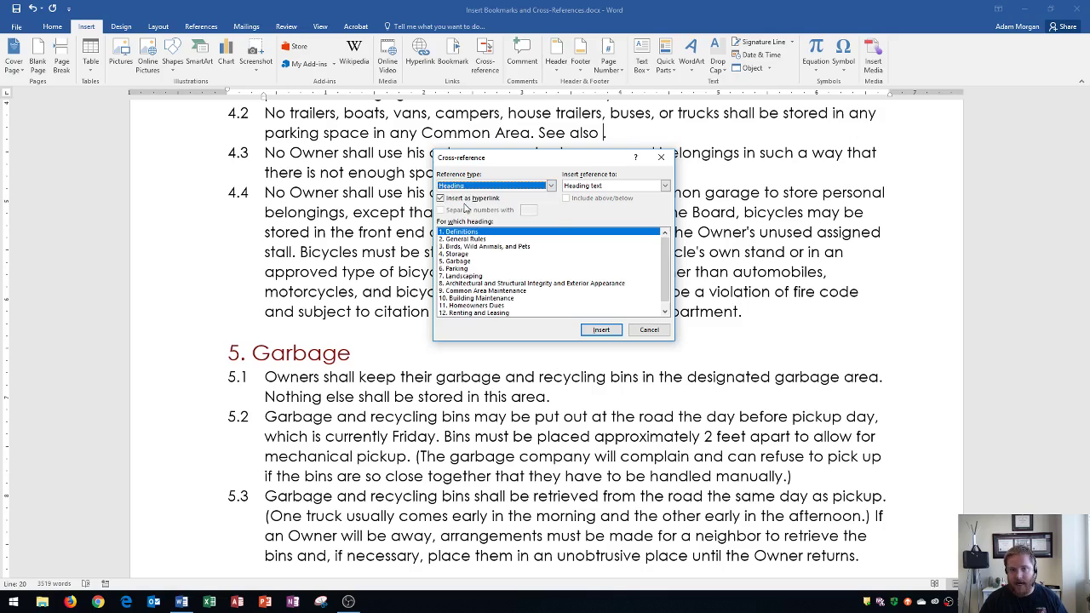
pyautogui.click(466, 269)
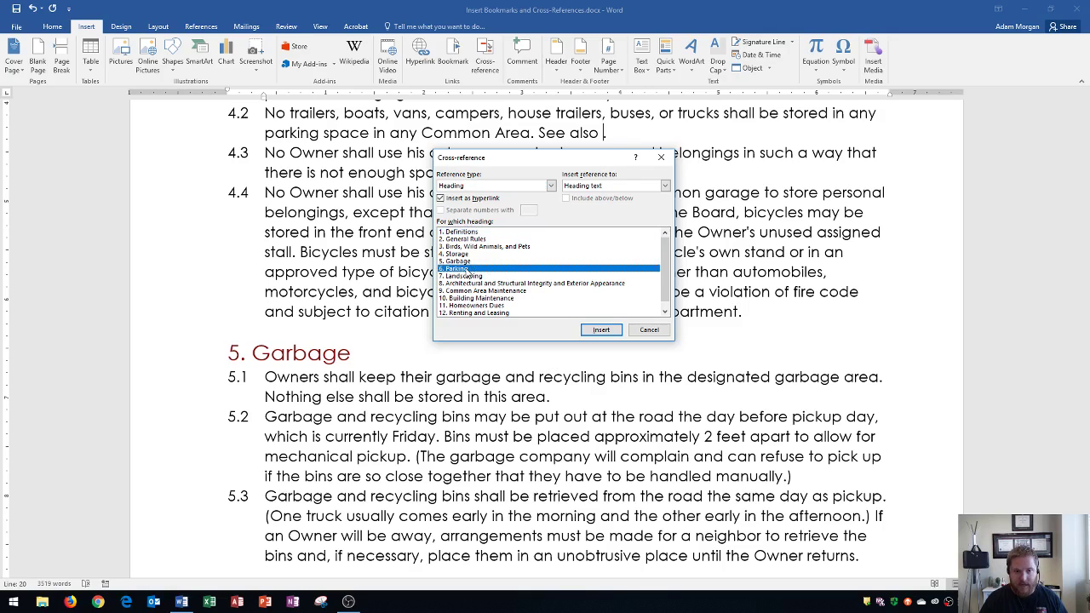
pyautogui.click(601, 330)
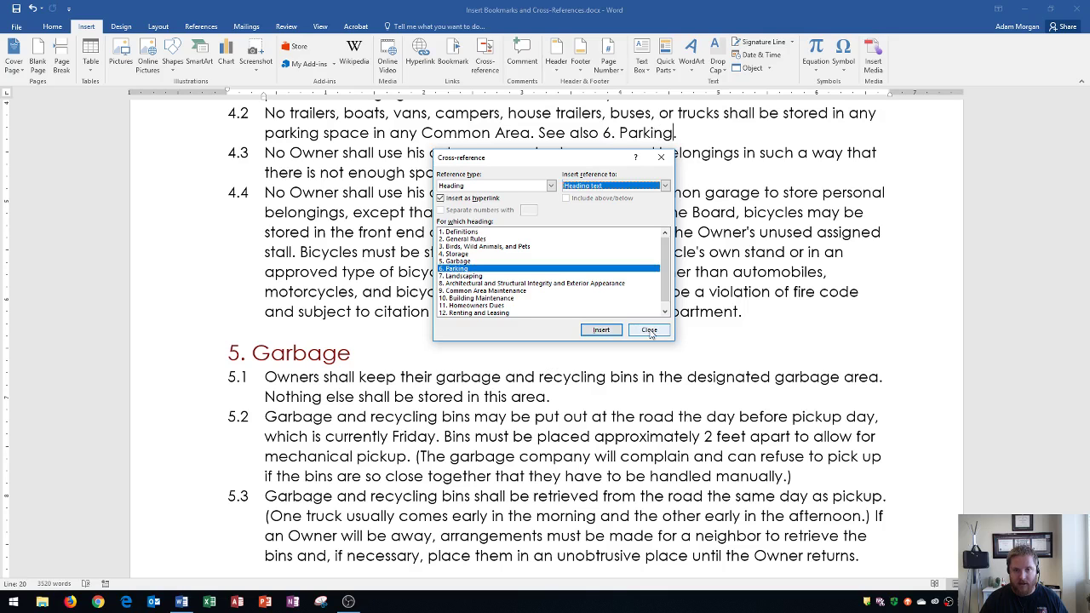
pyautogui.click(650, 330)
# Follow the new cross-reference in rule 4.2 to the 6. Parking heading
pyautogui.scroll(2, 566, 215)
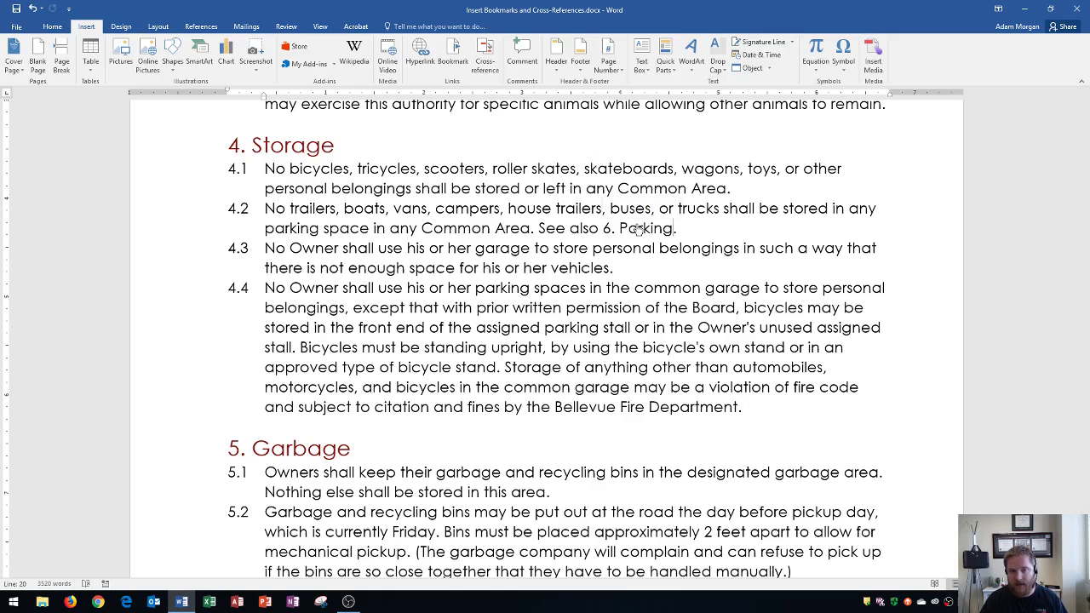
pyautogui.keyDown('ctrl'); pyautogui.click(637, 228); pyautogui.keyUp('ctrl')
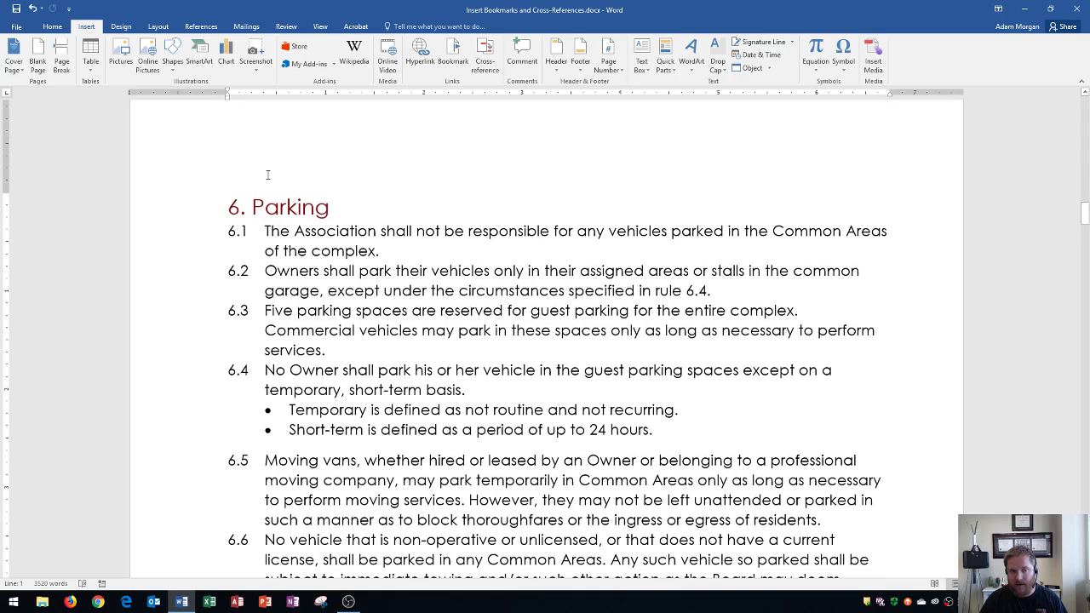